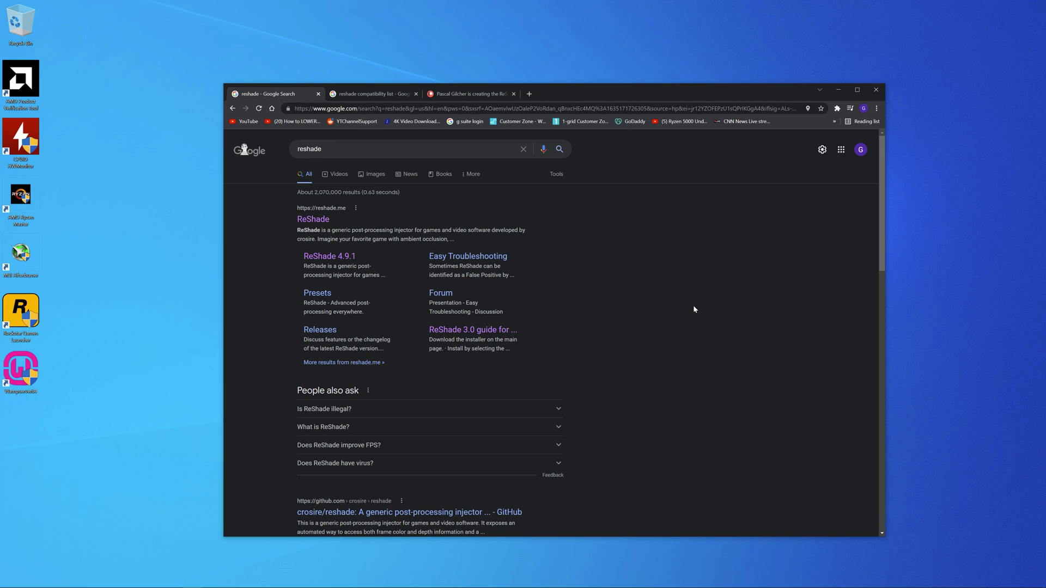
# Step: Rerun the Google search for 'reshade' and open the official reshade.me result
pyautogui.click(322, 149)
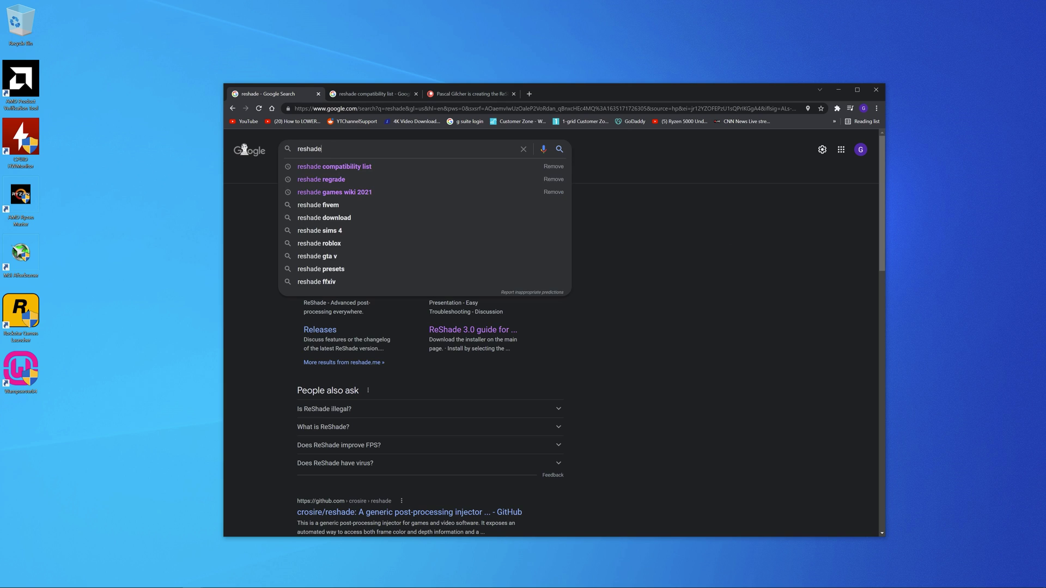
pyautogui.click(558, 149)
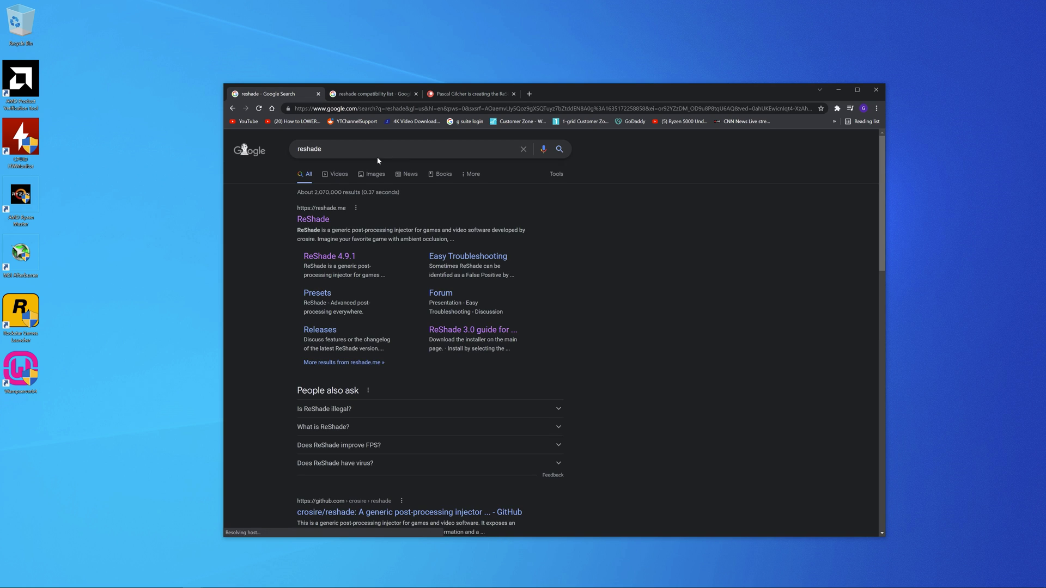
pyautogui.click(321, 222)
pyautogui.rightClick(319, 221)
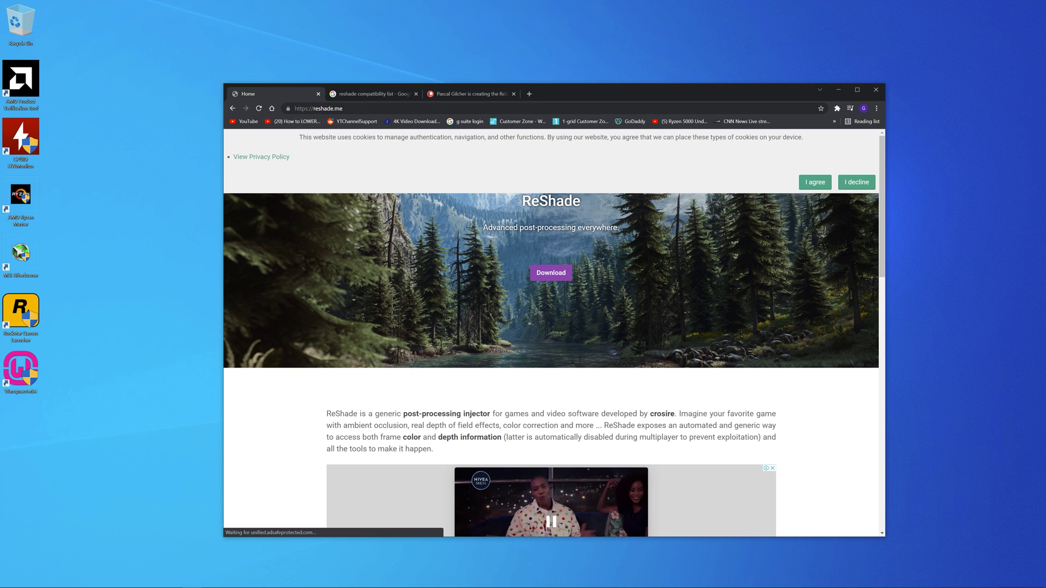
# Step: Jump to the reshade.me Download section listing ReShade 4.9.1 from January 9th 2021
pyautogui.click(549, 274)
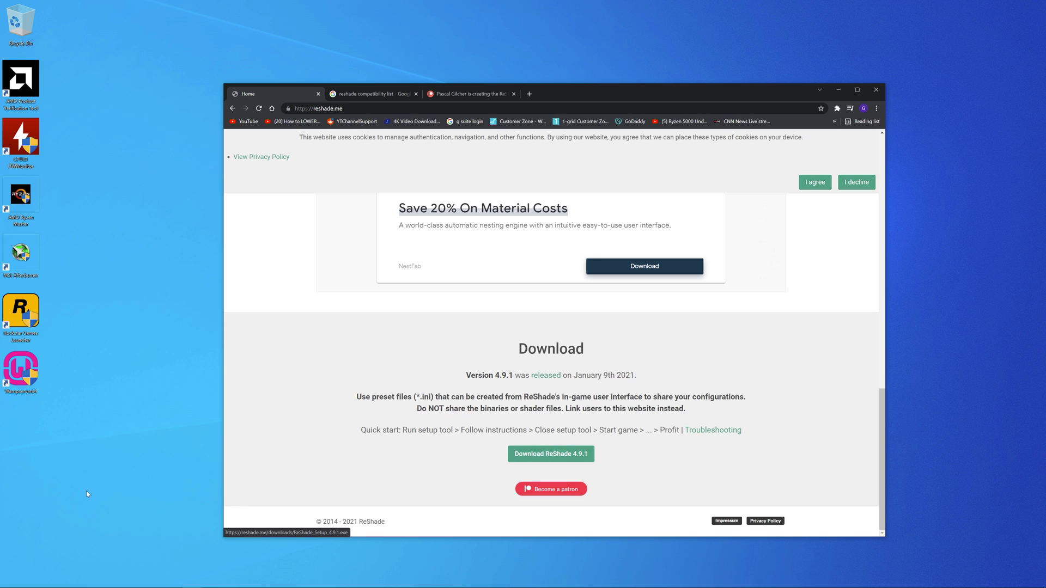
pyautogui.moveTo(109, 586)
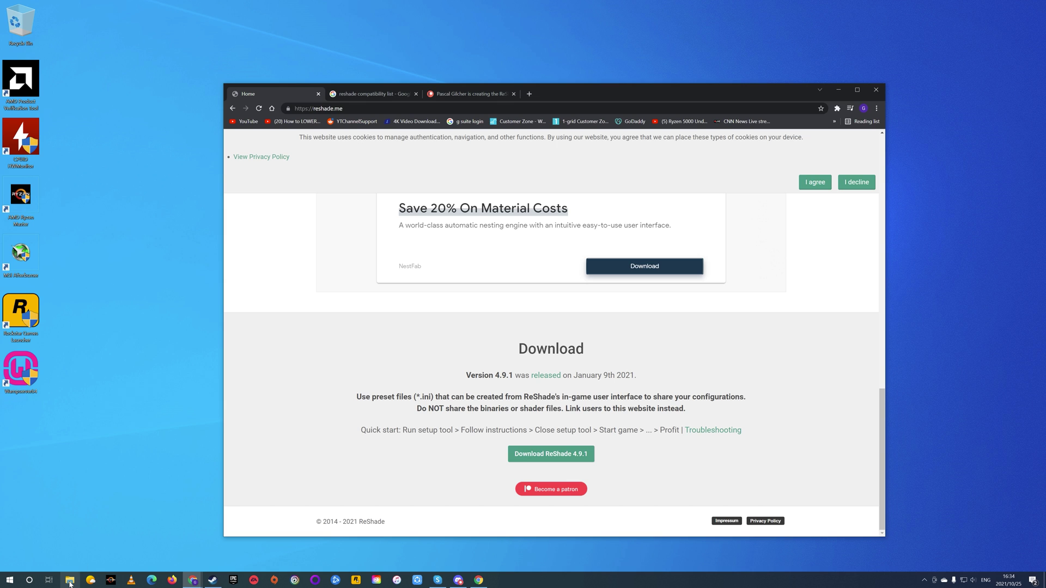
# Step: Browse to Games (E:) > xxx mods > reshade installer, which holds ReShade_Setup_4.9.1.exe
pyautogui.click(70, 582)
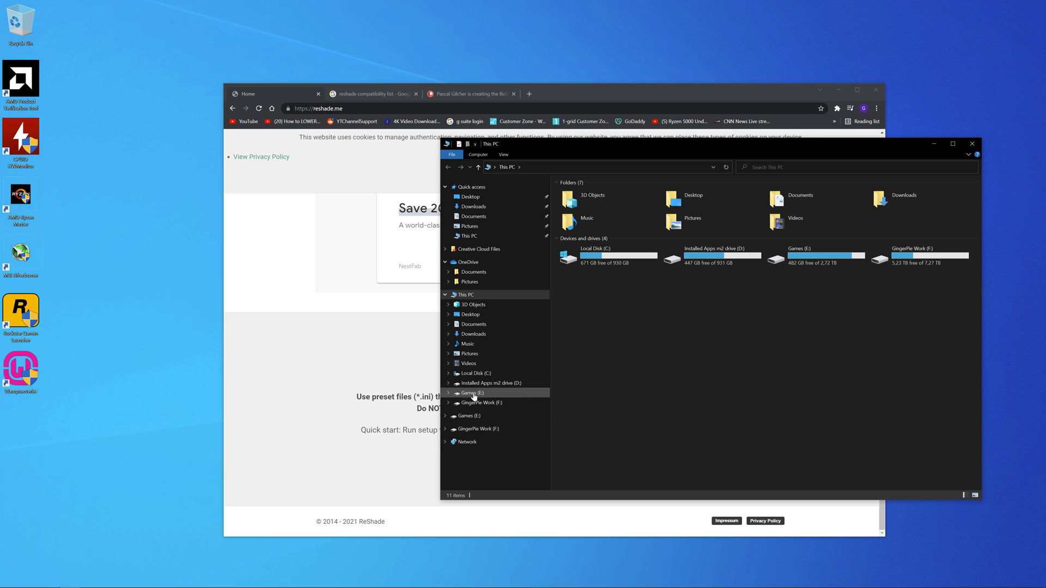
pyautogui.click(473, 395)
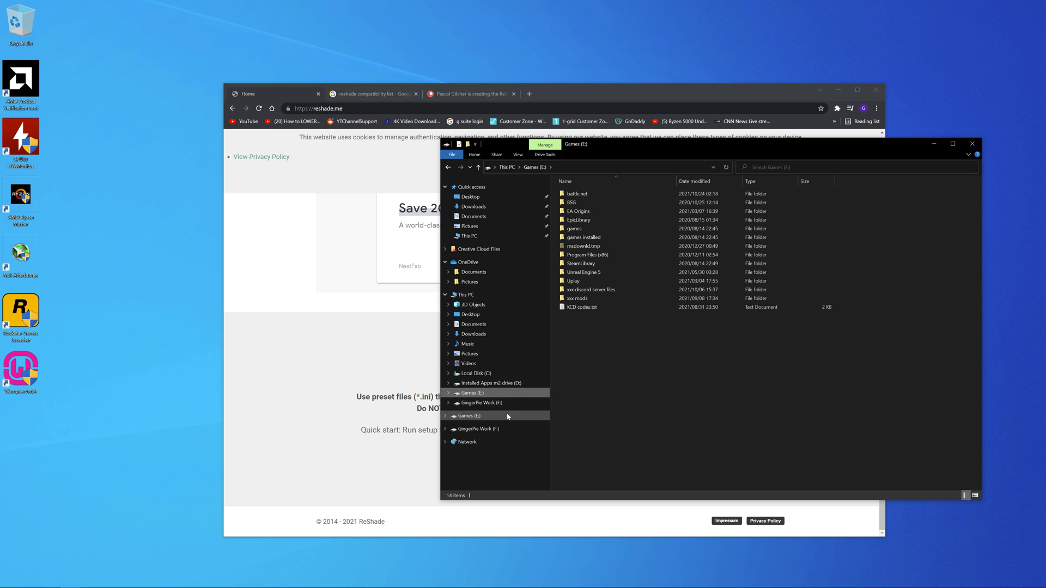
pyautogui.doubleClick(601, 300)
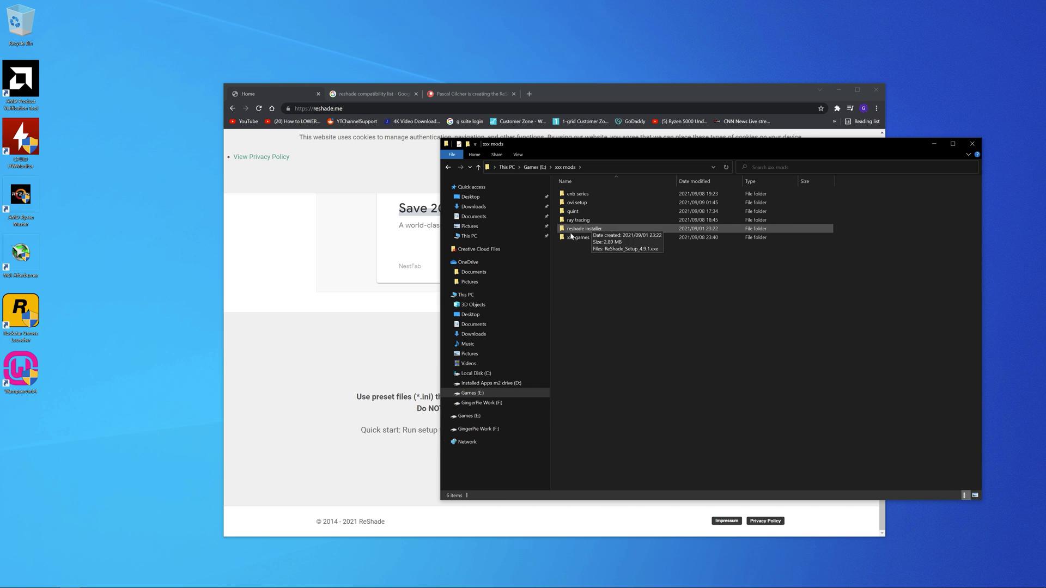
pyautogui.doubleClick(588, 229)
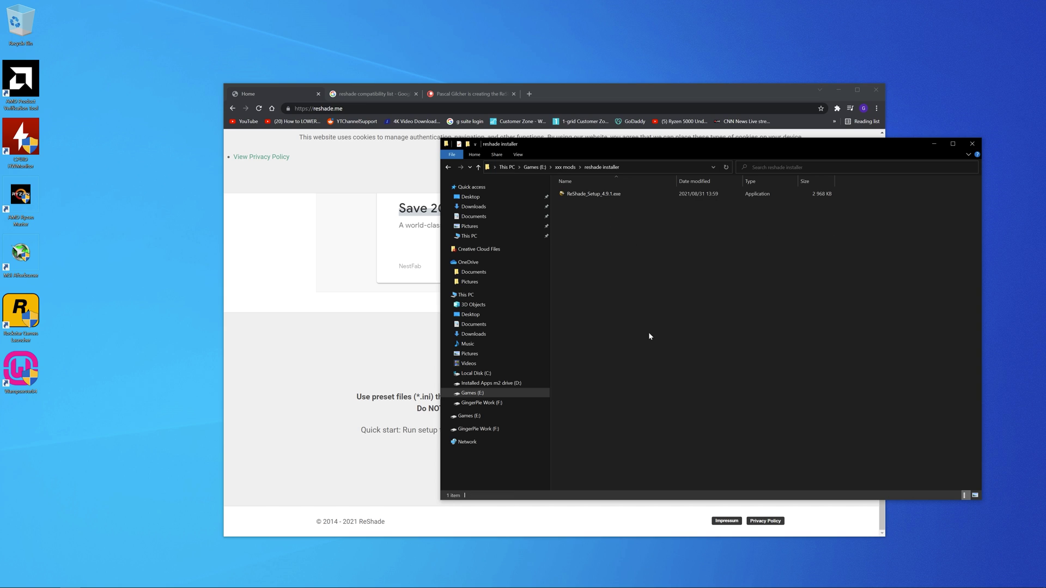
pyautogui.moveTo(357, 575)
# Step: Launch ReShade_Setup_4.9.1.exe and minimize the browser and File Explorer windows
pyautogui.click(579, 195)
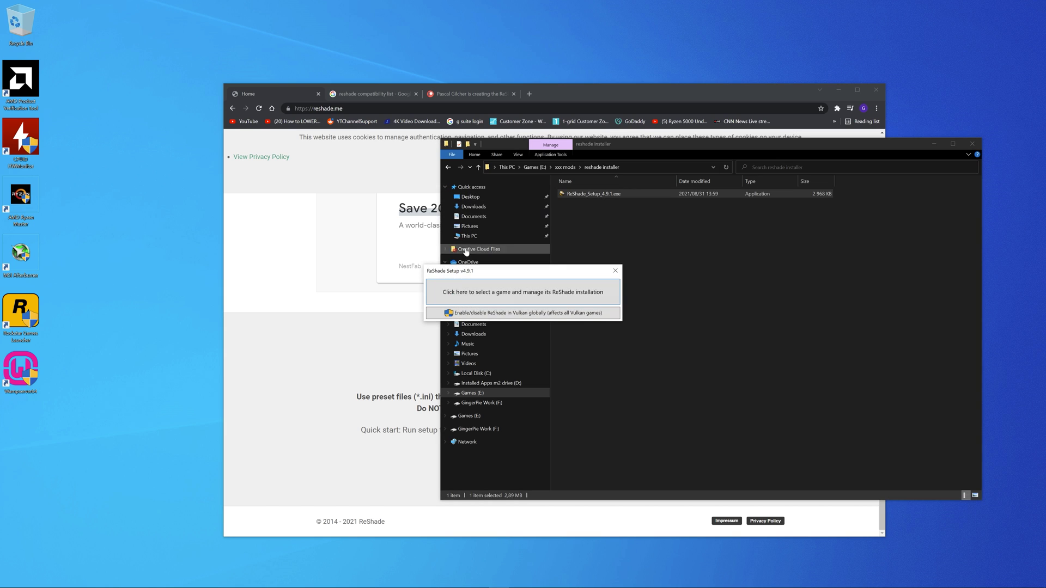
pyautogui.click(845, 90)
pyautogui.click(935, 143)
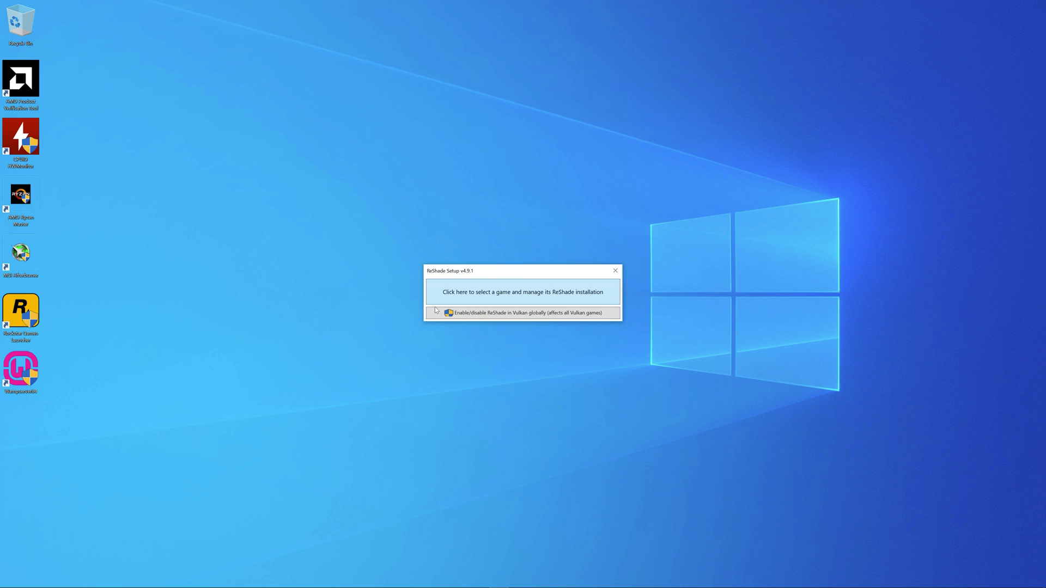
# Step: Pick Far Cry 2 (FarCry2.exe) from ReShade's game list
pyautogui.click(507, 292)
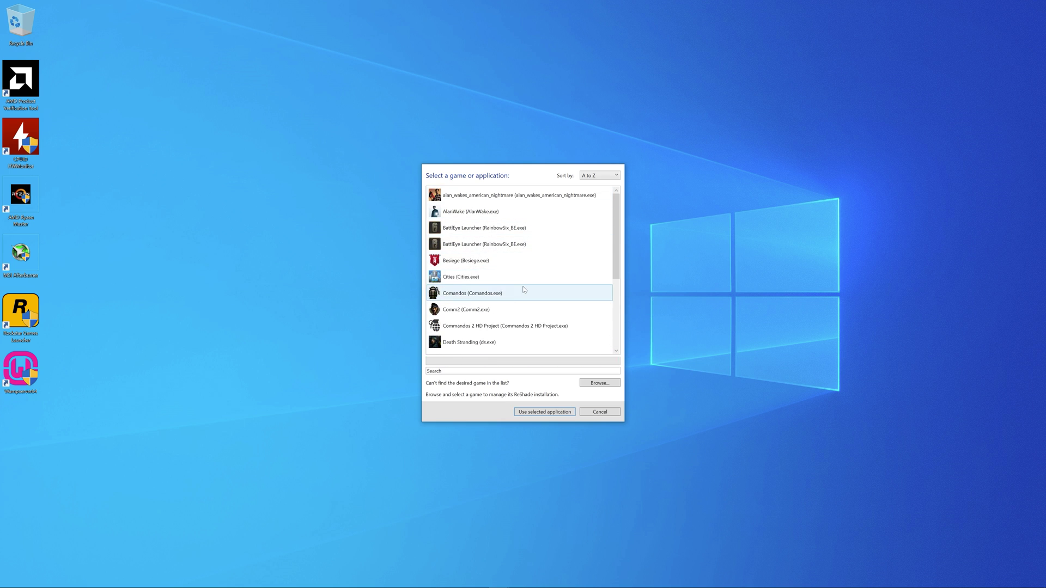
pyautogui.scroll(-2, 525, 286)
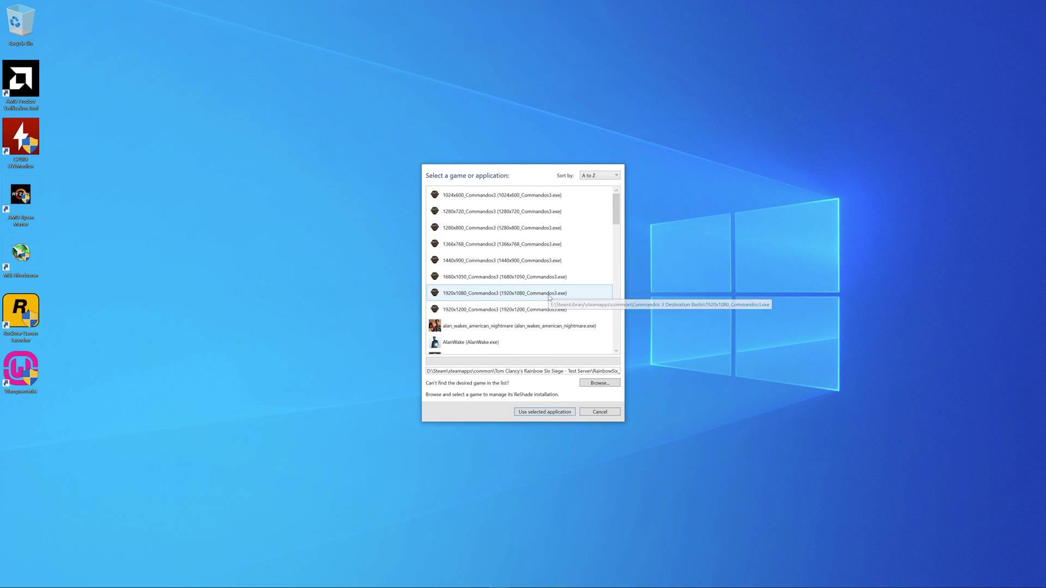
pyautogui.scroll(-3, 553, 295)
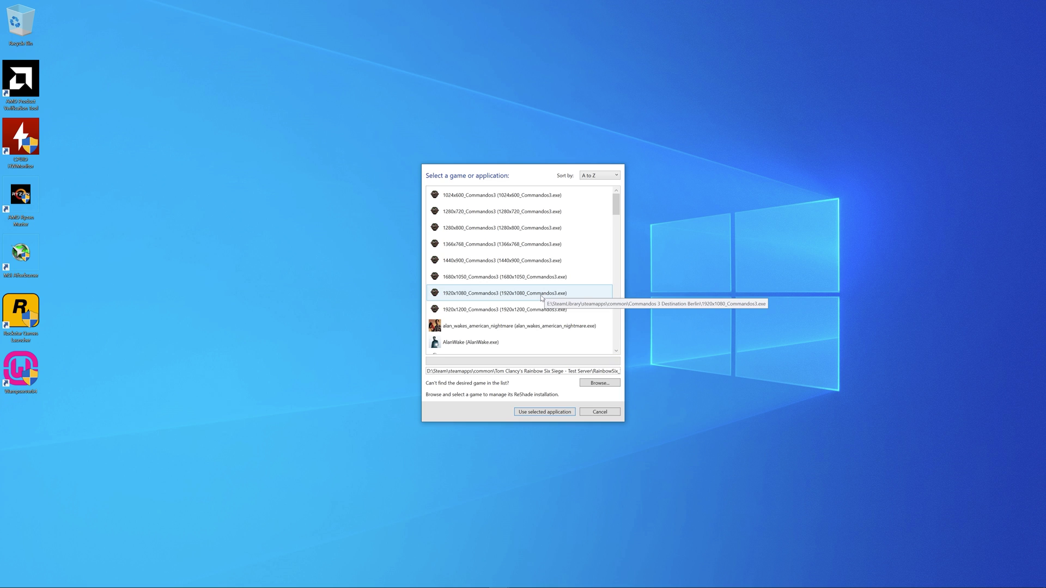
pyautogui.click(520, 279)
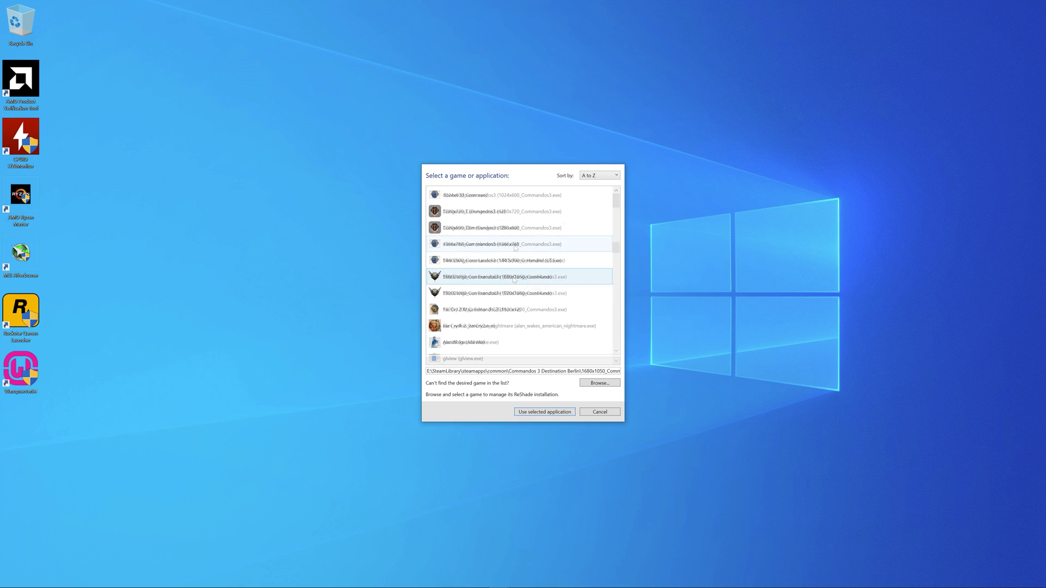
pyautogui.scroll(-8, 499, 327)
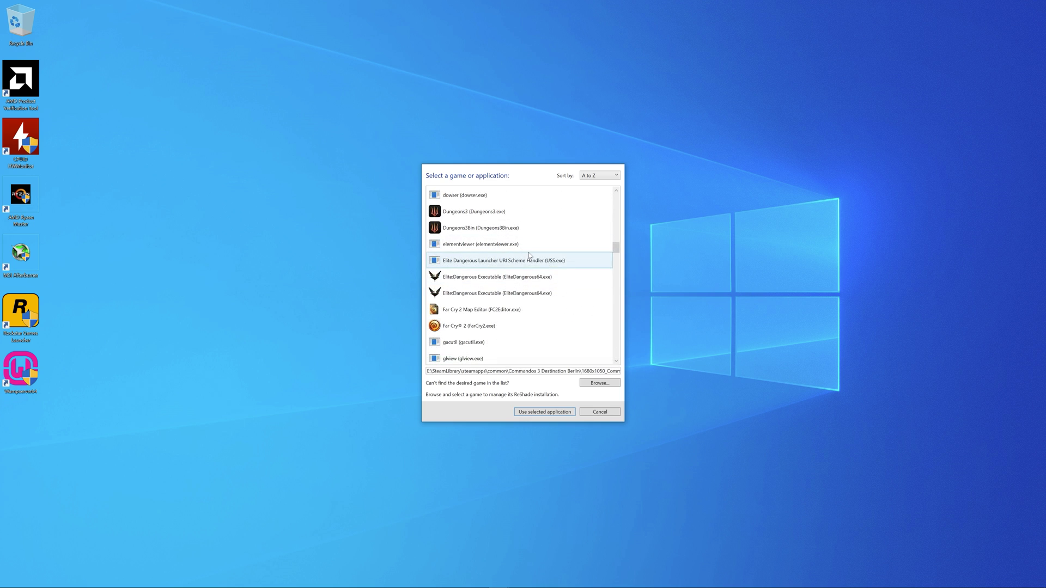
pyautogui.click(500, 329)
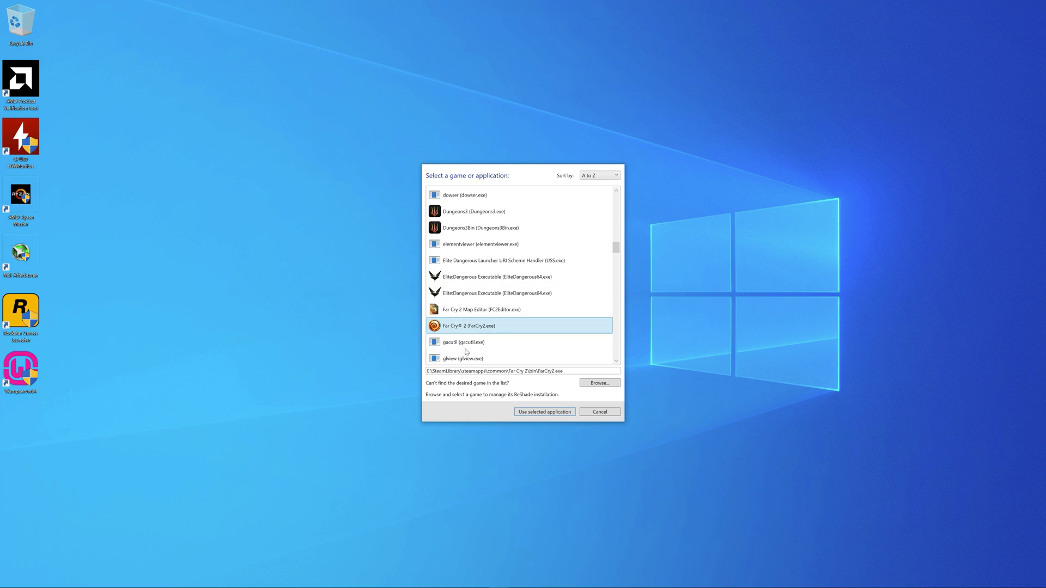
# Step: Start a manual browse for the game executable and bring Steam to the front
pyautogui.click(600, 384)
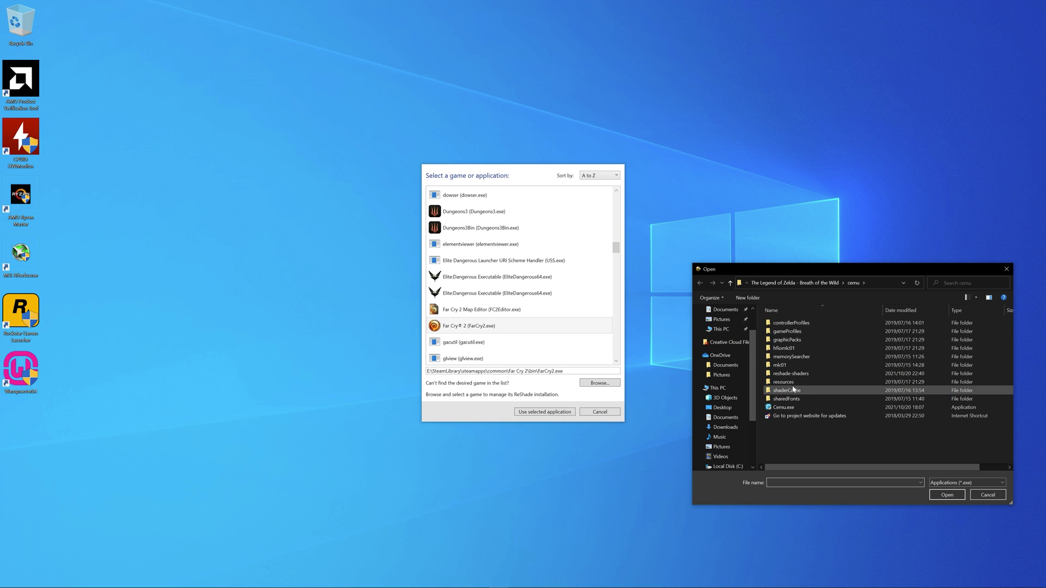
pyautogui.moveTo(218, 585)
pyautogui.click(213, 580)
# Step: Open Far Cry 2's install folder from the Steam library via Manage > Browse local files
pyautogui.click(342, 77)
pyautogui.click(341, 76)
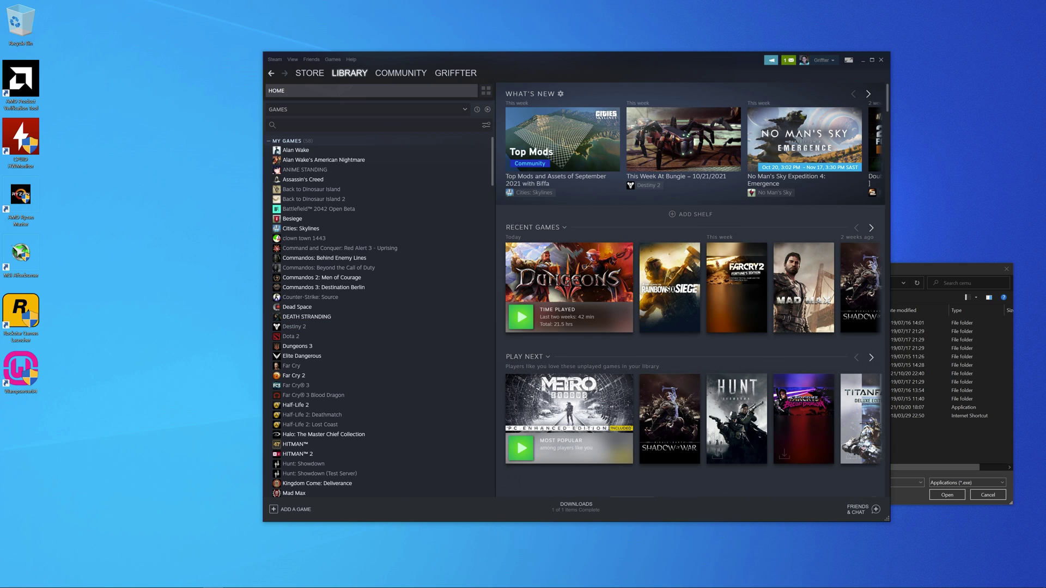
pyautogui.rightClick(325, 377)
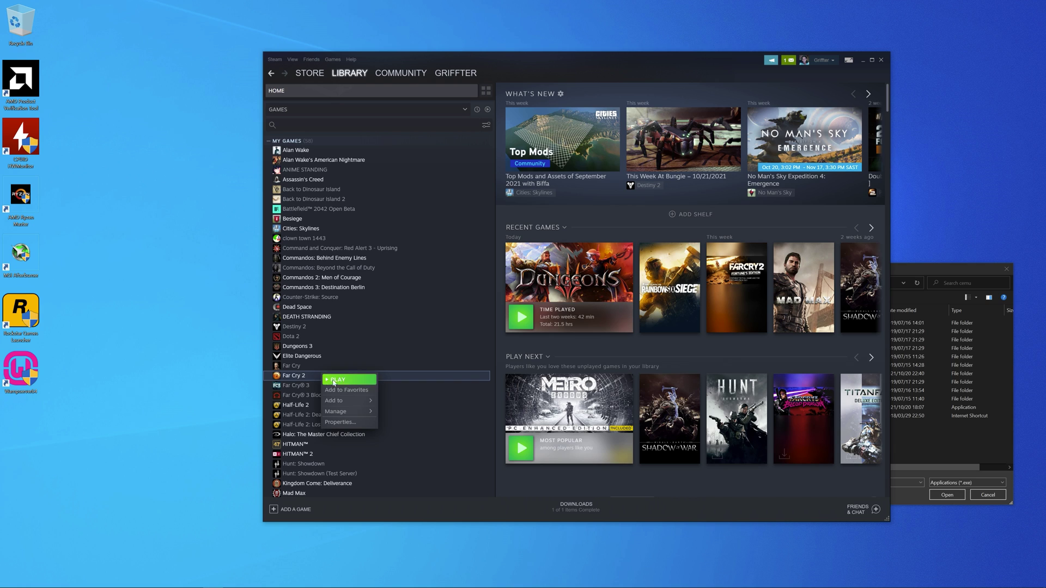
pyautogui.moveTo(355, 415)
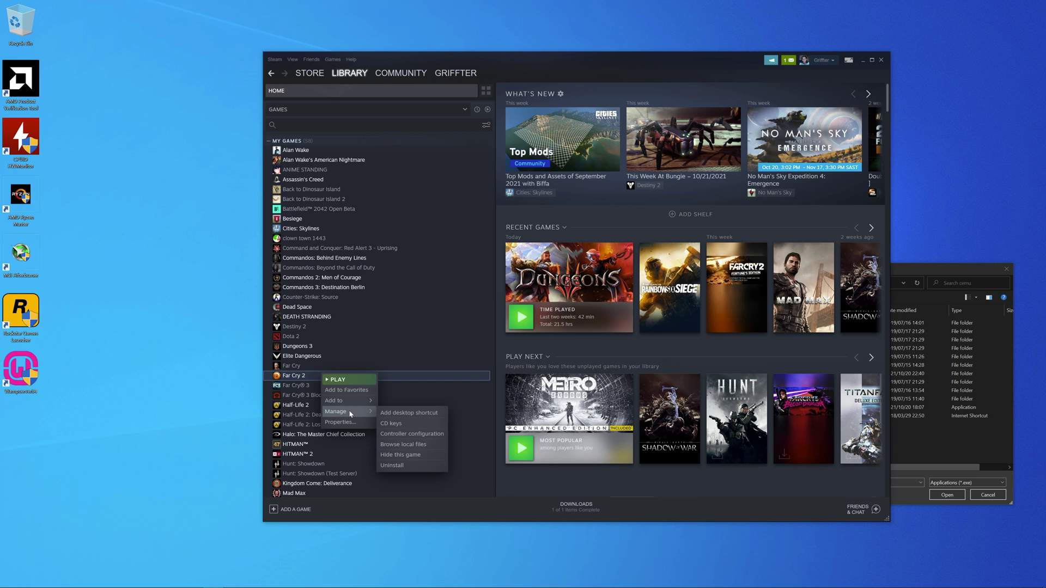
pyautogui.click(409, 448)
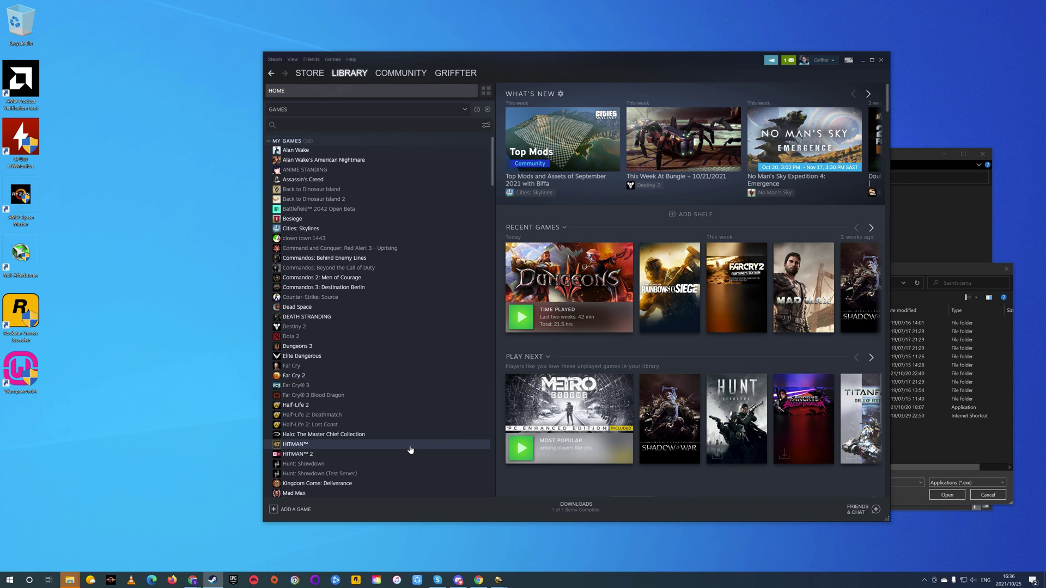
# Step: Open Far Cry 2's bin folder and select FarCry2.exe
pyautogui.moveTo(70, 580)
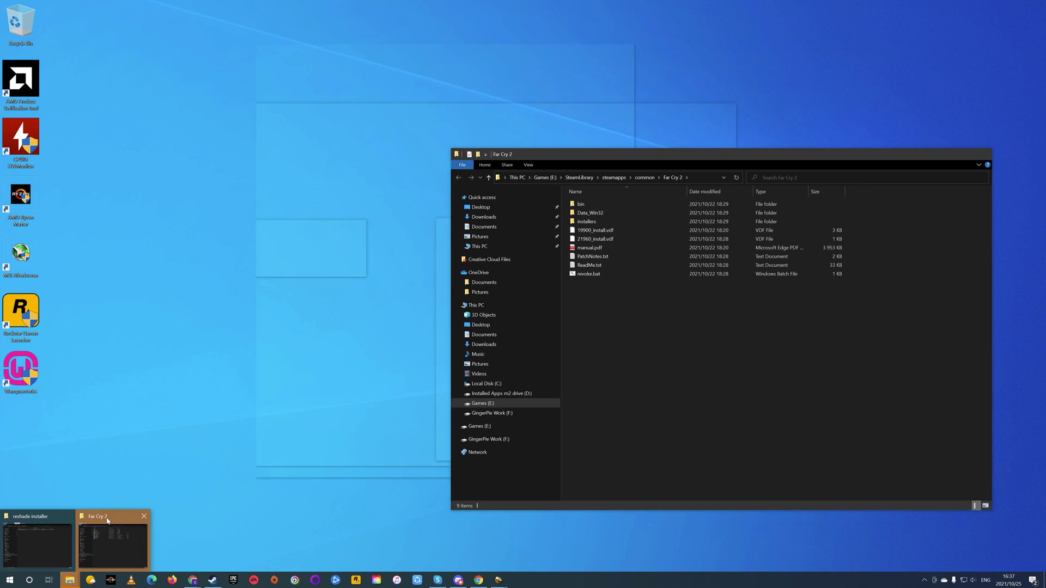
pyautogui.click(114, 515)
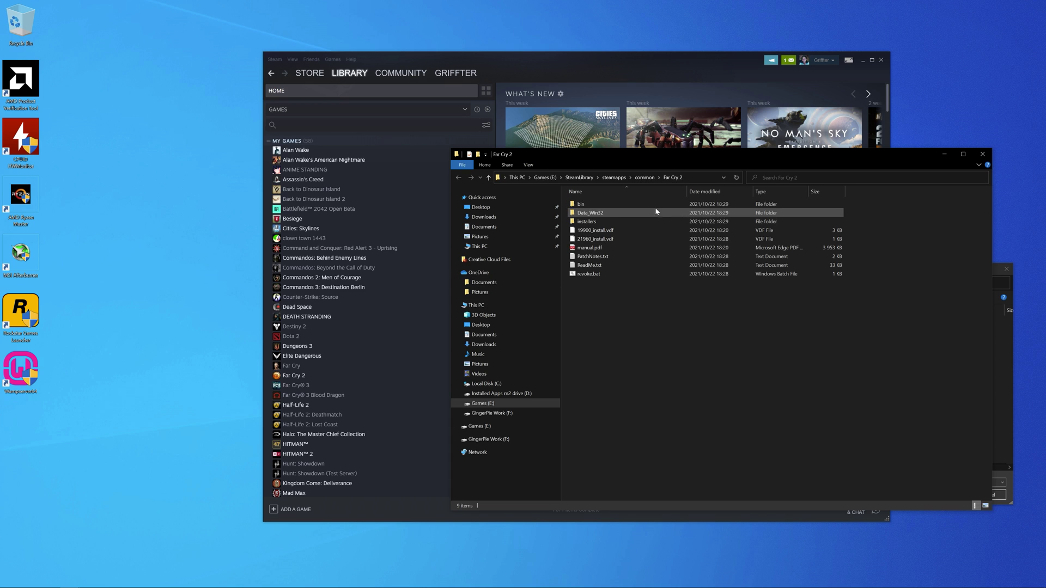
pyautogui.click(597, 206)
pyautogui.doubleClick(596, 206)
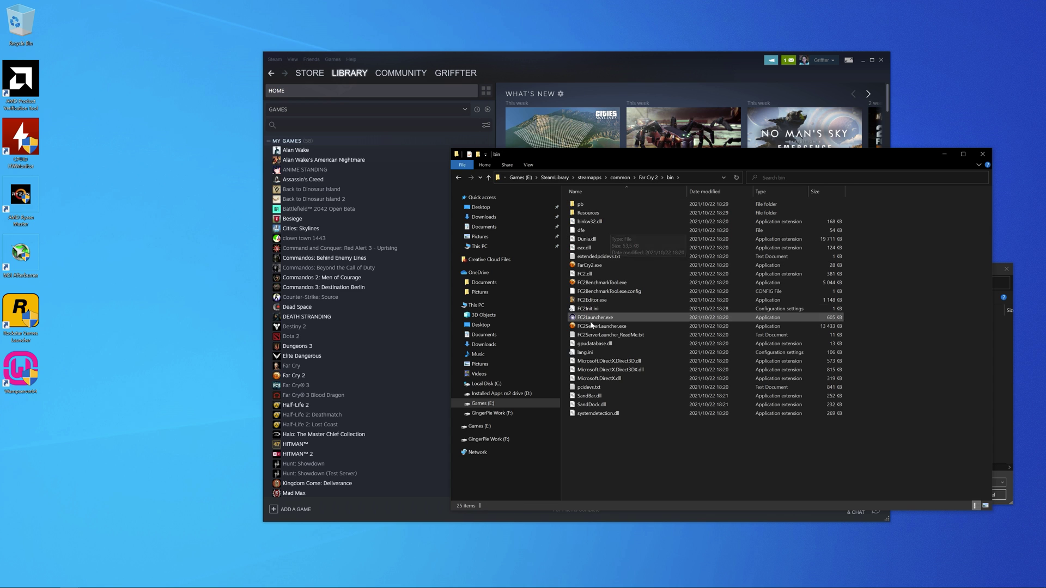
pyautogui.click(608, 269)
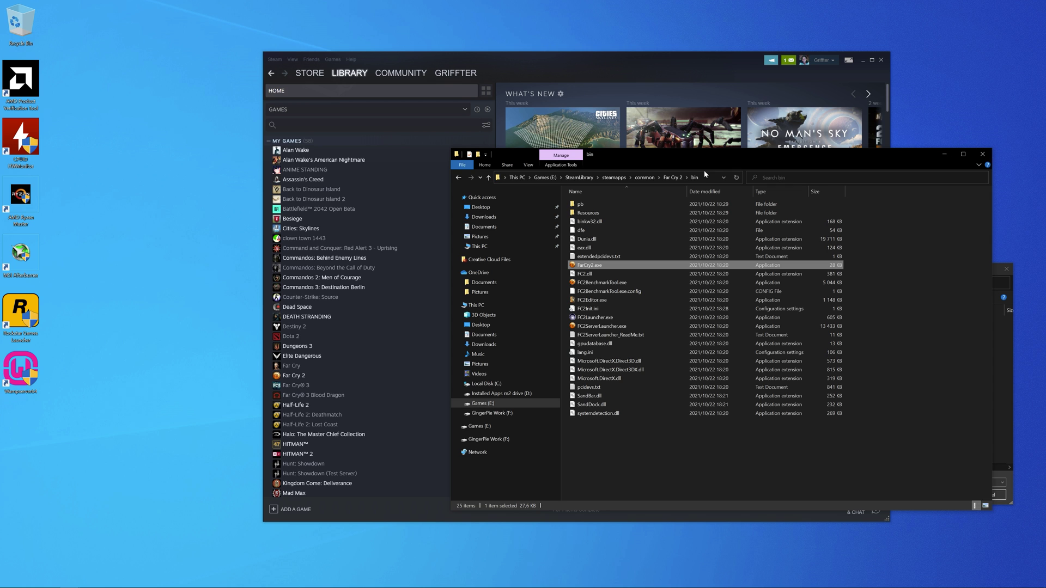
# Step: Back in ReShade Setup, browse to Games (E:) > SteamLibrary > steamapps > common
pyautogui.press('Return')
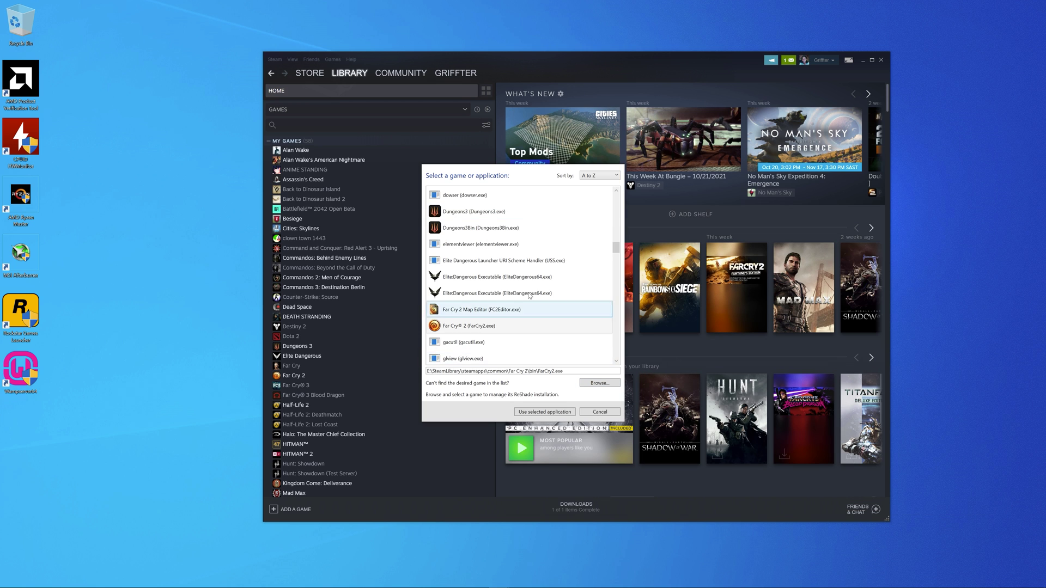
pyautogui.click(603, 385)
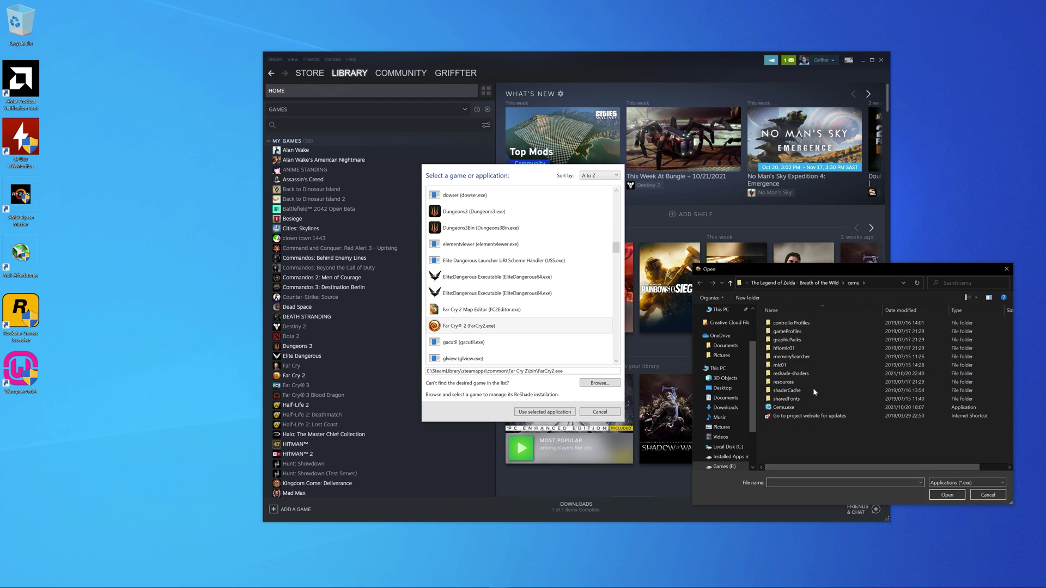
pyautogui.click(725, 467)
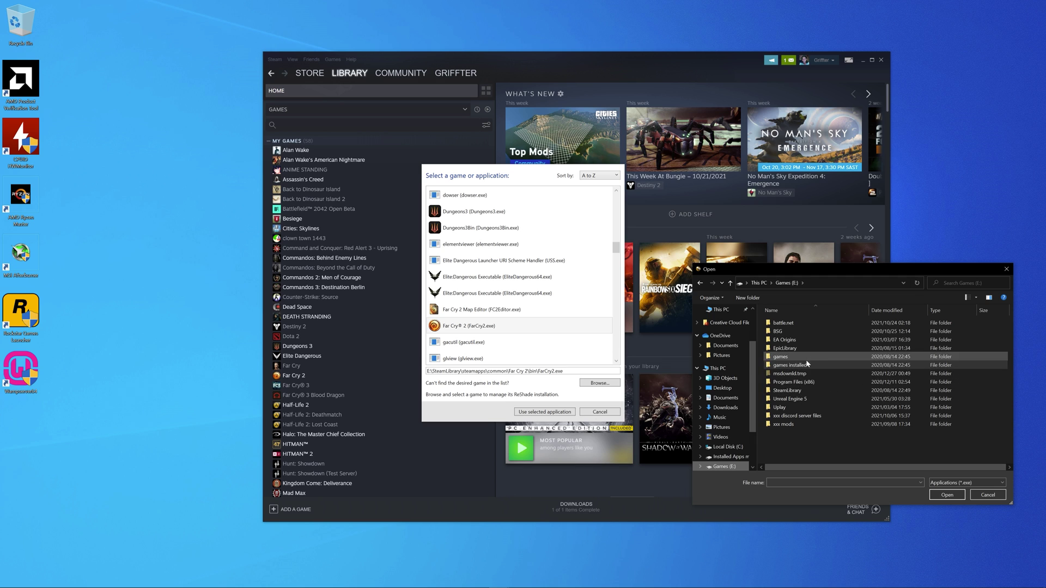
pyautogui.doubleClick(787, 390)
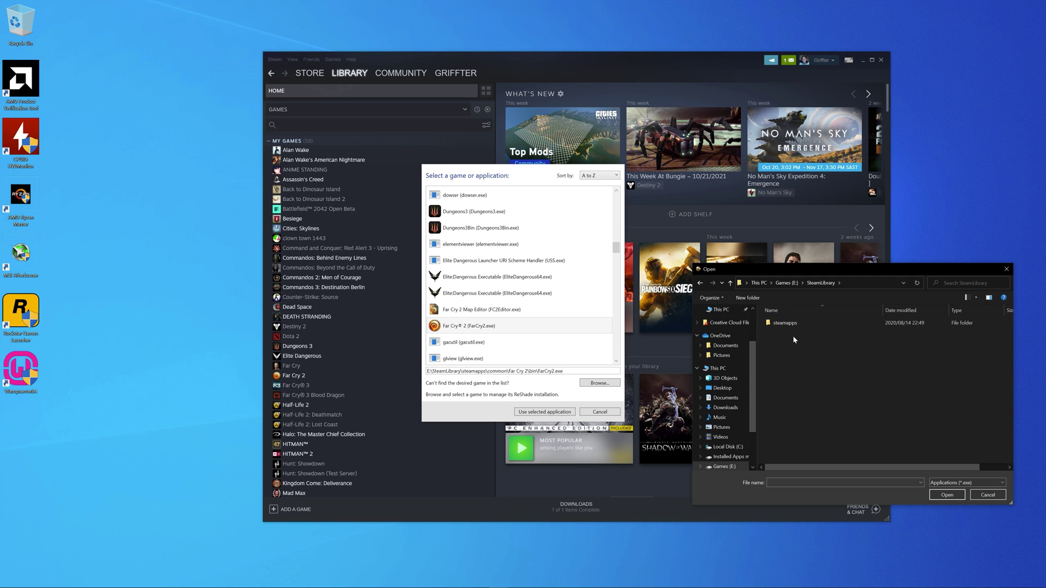
pyautogui.doubleClick(797, 323)
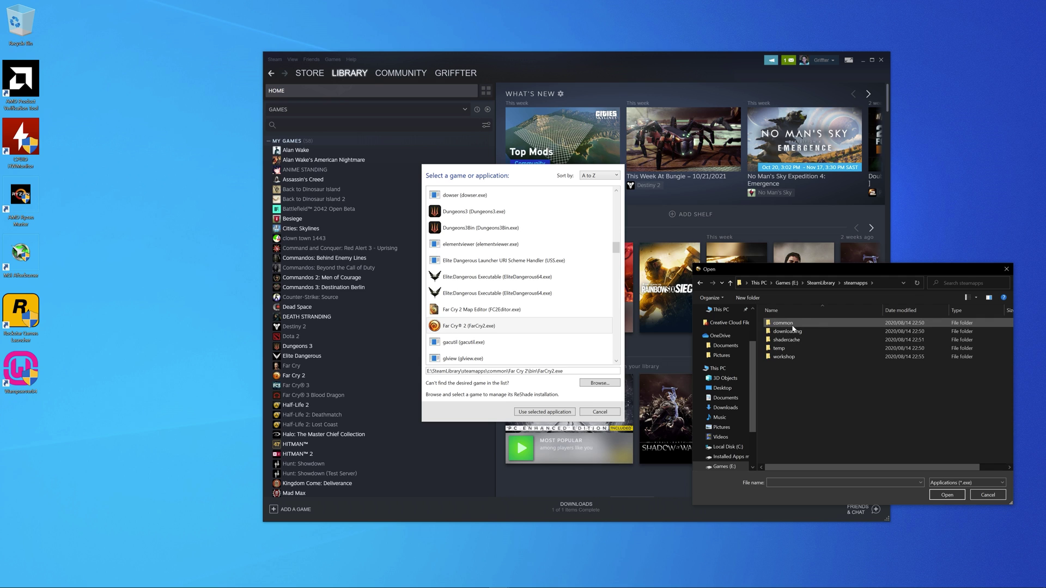
pyautogui.doubleClick(796, 325)
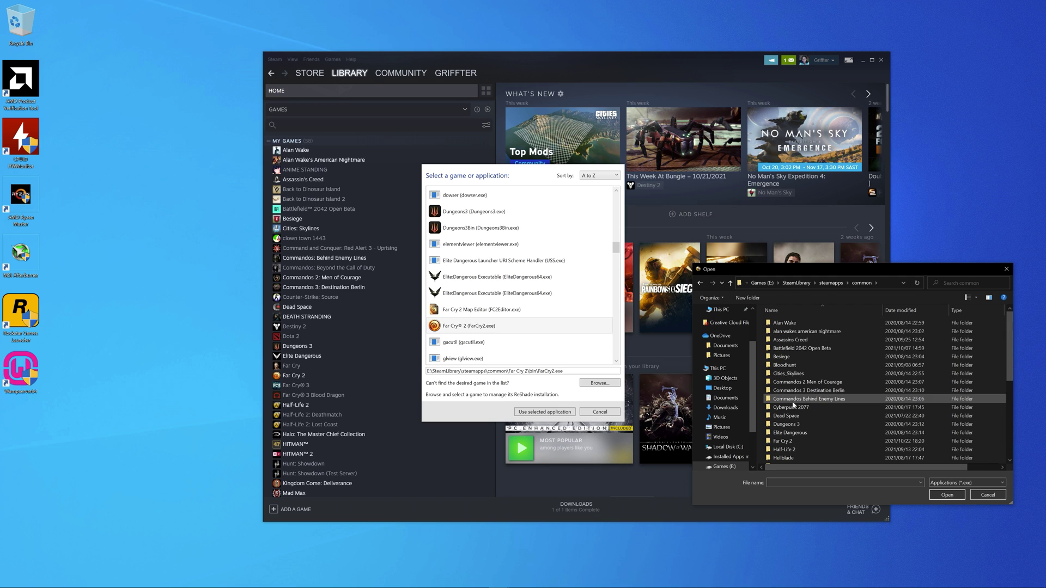
# Step: Open Far Cry 2 > bin and confirm FarCry2.exe as the target game
pyautogui.doubleClick(793, 441)
pyautogui.doubleClick(784, 324)
pyautogui.click(787, 342)
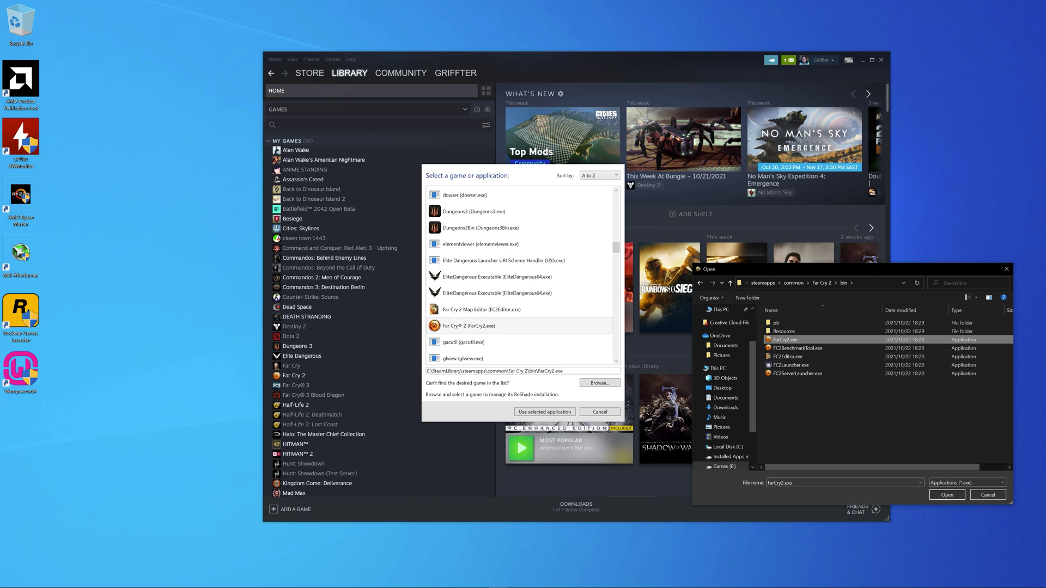
pyautogui.click(946, 495)
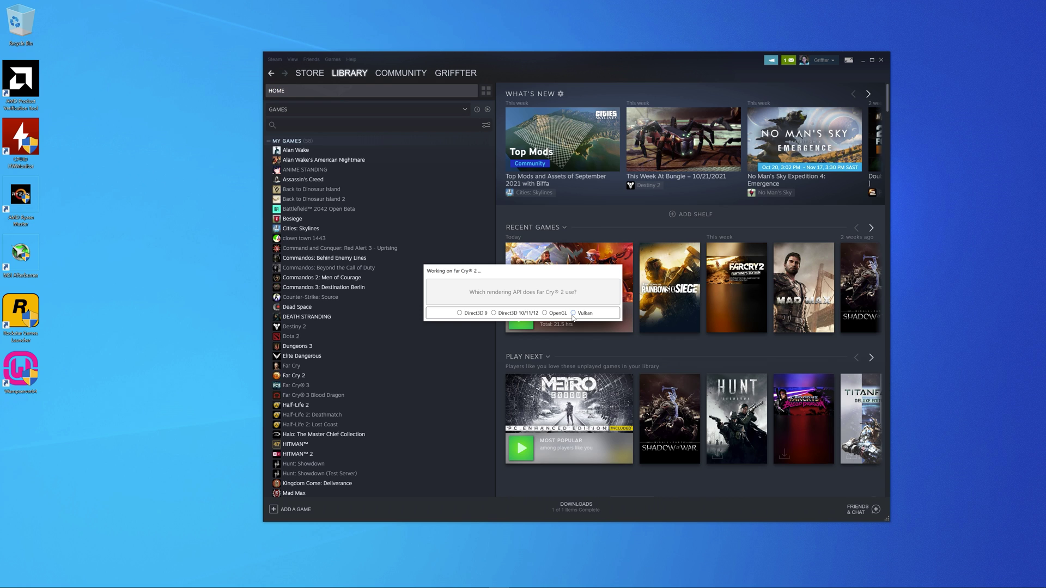
pyautogui.moveTo(248, 584)
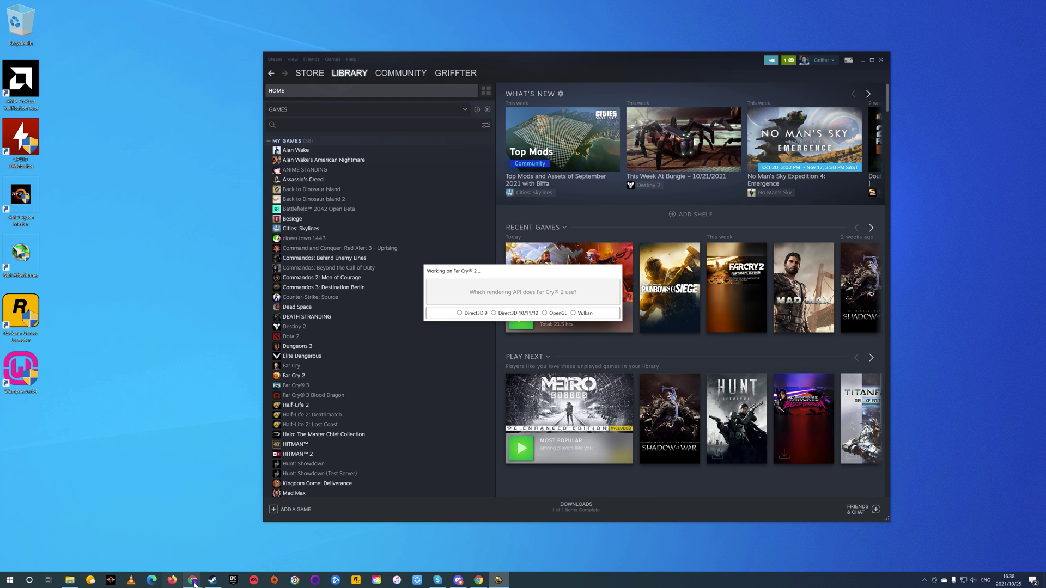
pyautogui.moveTo(195, 584)
pyautogui.click(229, 542)
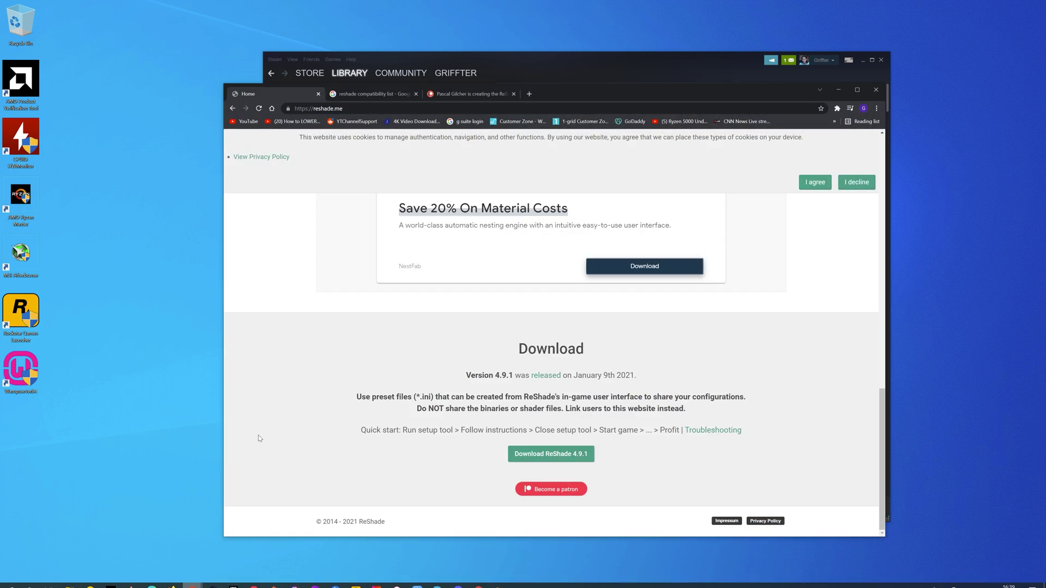
pyautogui.click(364, 98)
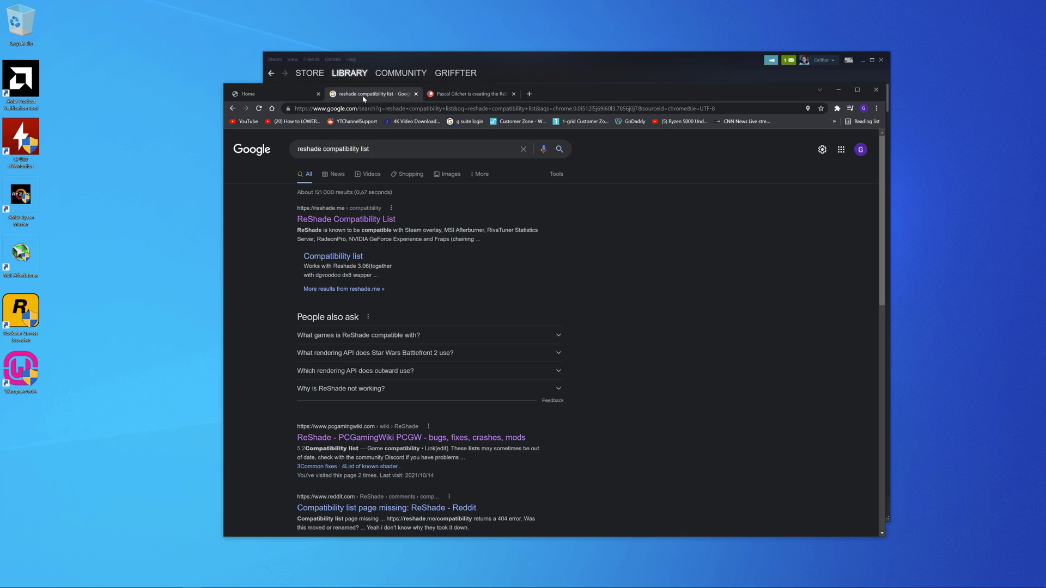
pyautogui.click(310, 149)
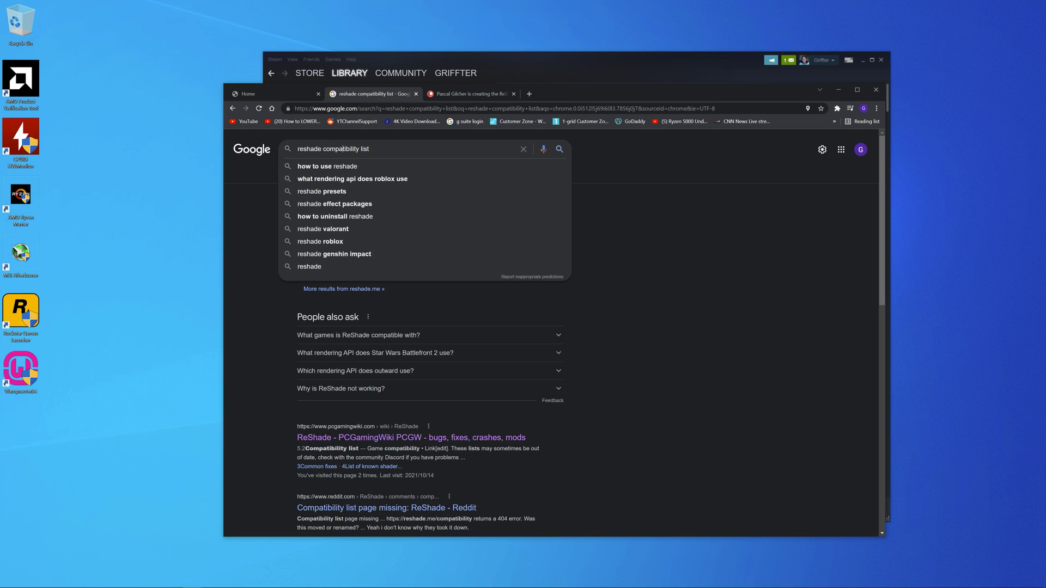
pyautogui.click(575, 151)
pyautogui.click(366, 221)
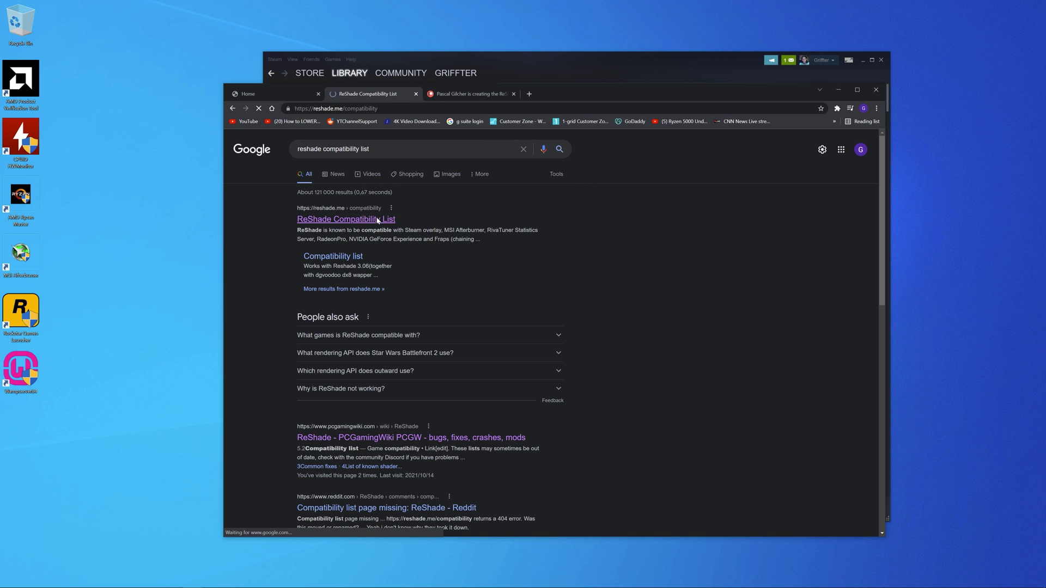
pyautogui.scroll(-3, 461, 301)
pyautogui.scroll(-15, 444, 288)
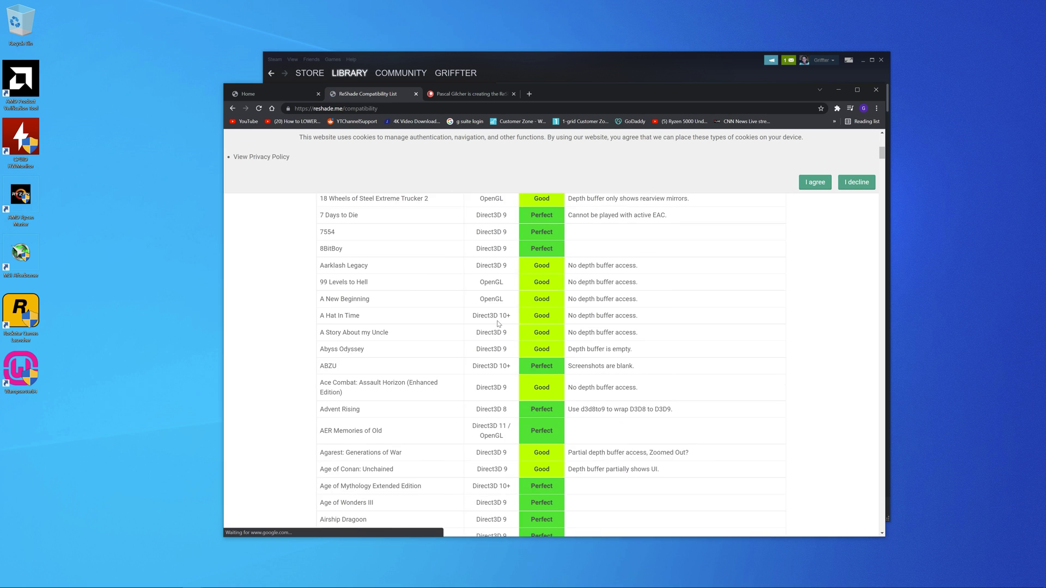
pyautogui.scroll(-3, 444, 288)
pyautogui.scroll(-3, 379, 370)
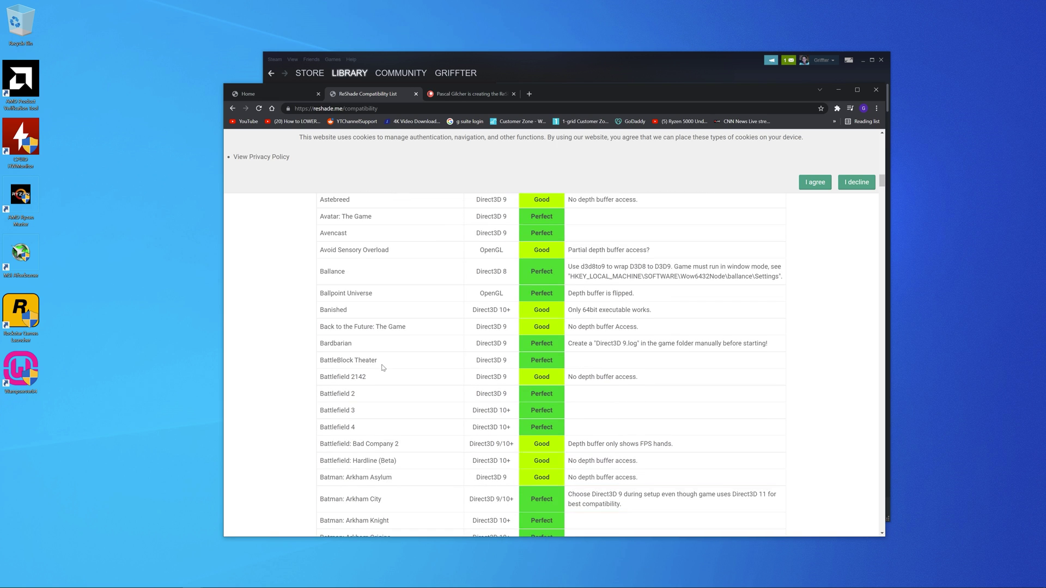
pyautogui.moveTo(324, 328); pyautogui.dragTo(374, 334)
pyautogui.moveTo(472, 329); pyautogui.dragTo(511, 329)
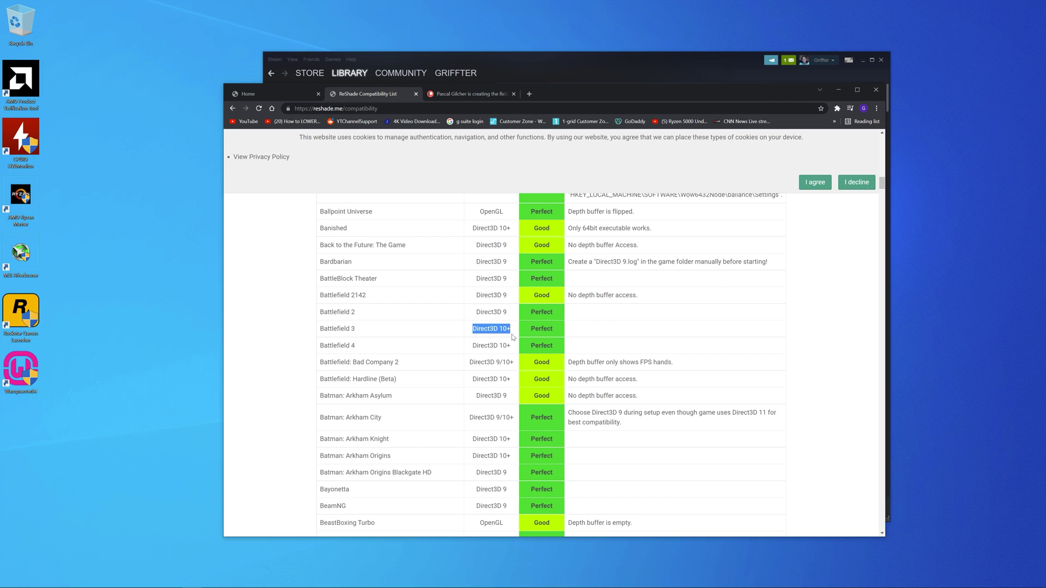
pyautogui.moveTo(327, 417); pyautogui.dragTo(382, 418)
pyautogui.moveTo(484, 417); pyautogui.dragTo(517, 419)
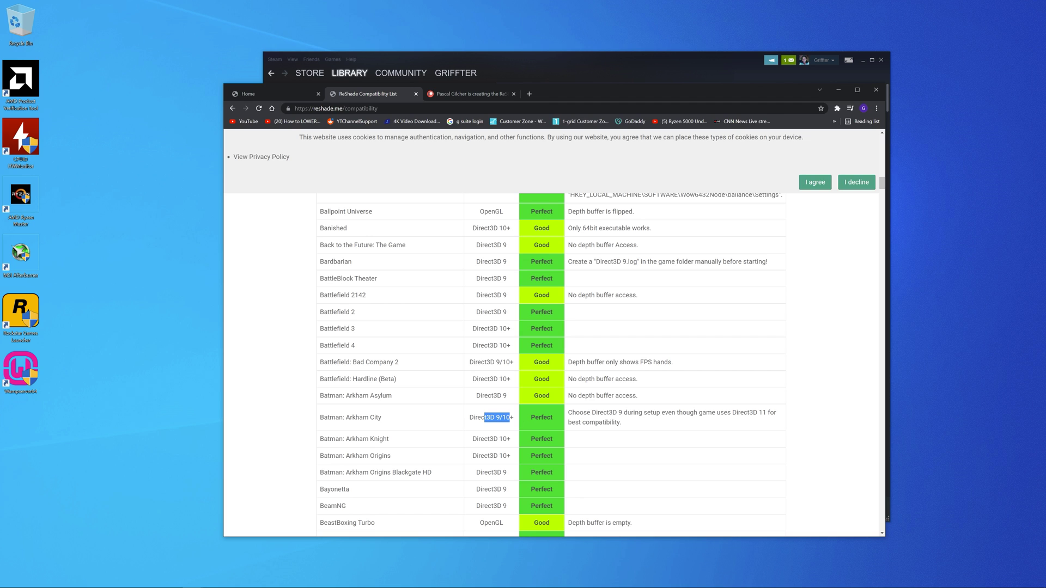
pyautogui.click(510, 417)
pyautogui.scroll(-2, 461, 404)
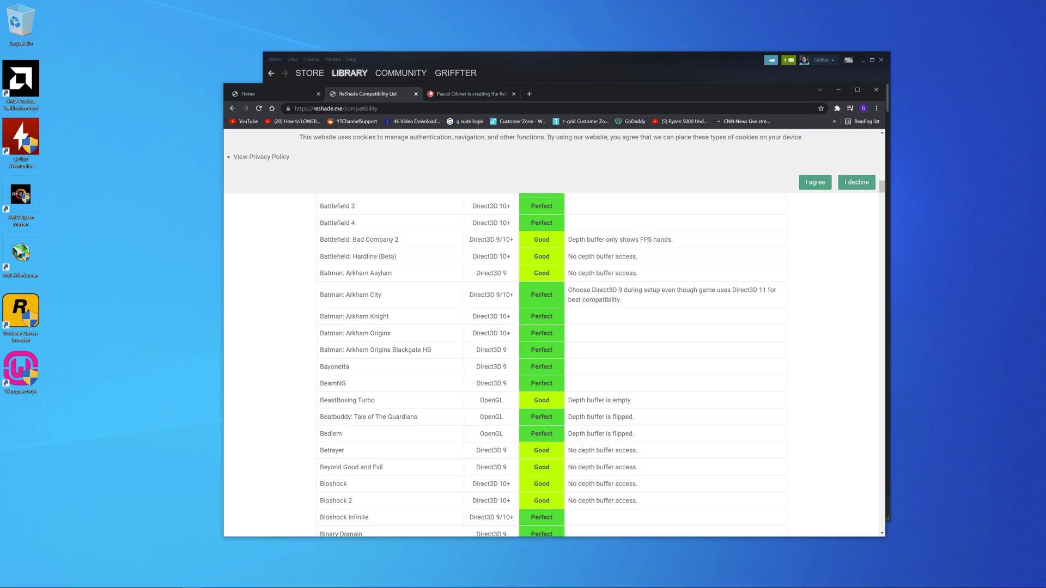
pyautogui.moveTo(488, 401); pyautogui.dragTo(511, 403)
pyautogui.moveTo(485, 367); pyautogui.dragTo(506, 367)
pyautogui.scroll(-3, 464, 368)
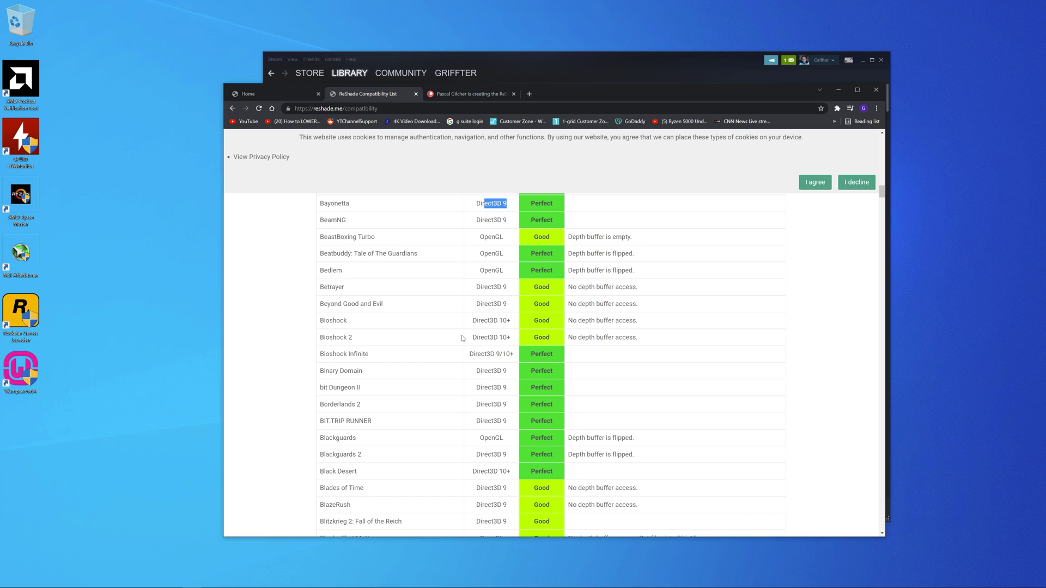
pyautogui.scroll(-3, 472, 364)
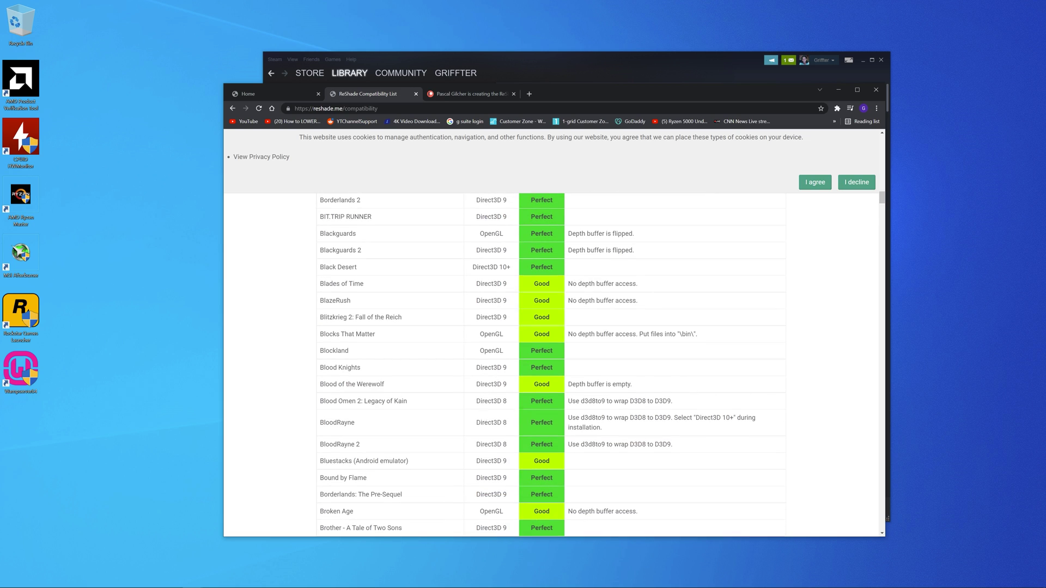
pyautogui.moveTo(483, 401); pyautogui.dragTo(508, 403)
pyautogui.moveTo(572, 402); pyautogui.dragTo(671, 402)
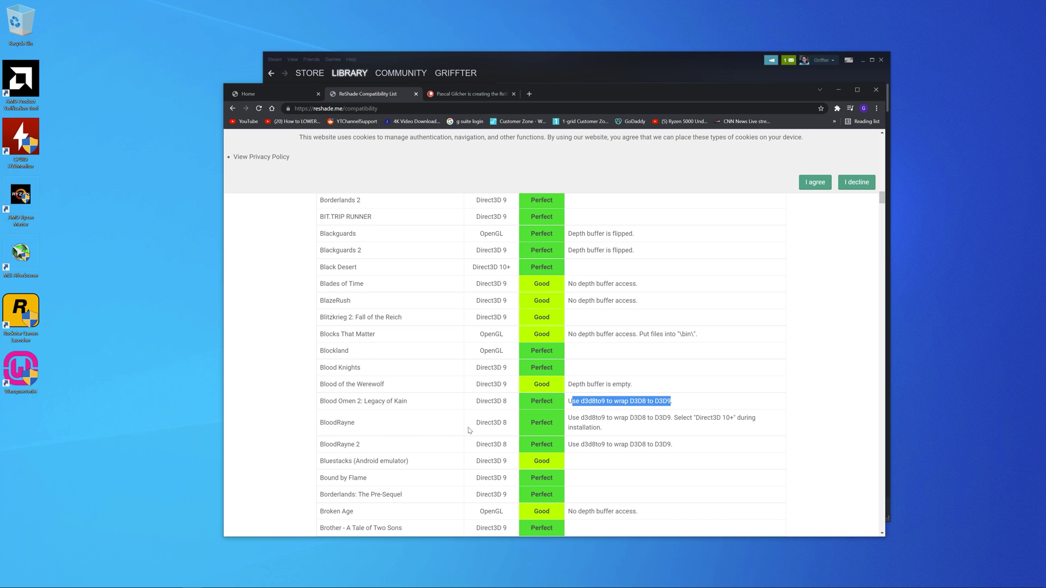
# Step: Find 'far cry' in the page to confirm Far Cry 2 uses Direct3D 9, then minimize Chrome
pyautogui.click(490, 431)
pyautogui.scroll(-3, 490, 432)
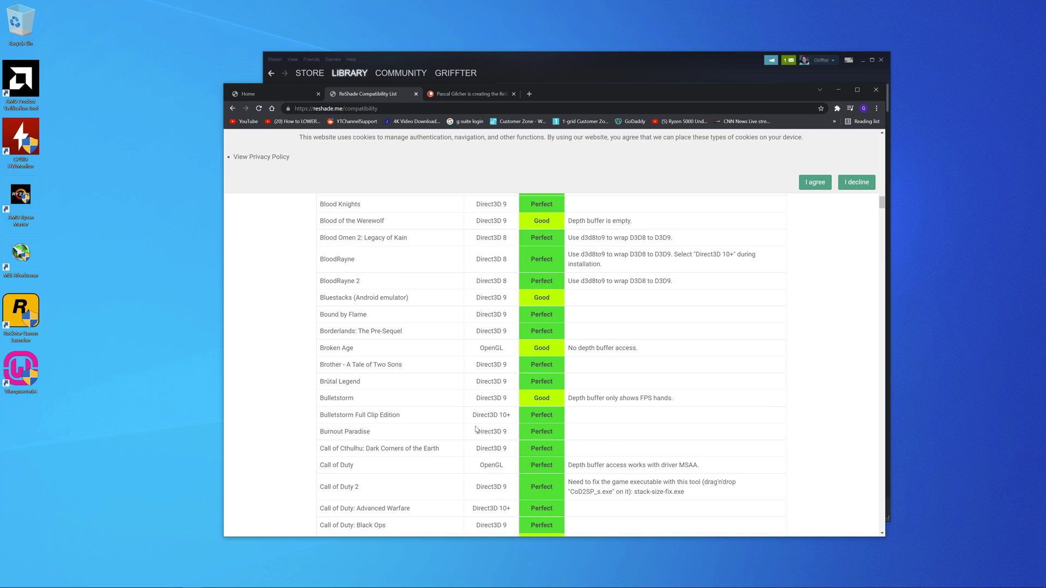
pyautogui.hotkey('ctrl', 'f')
pyautogui.write('far cry')
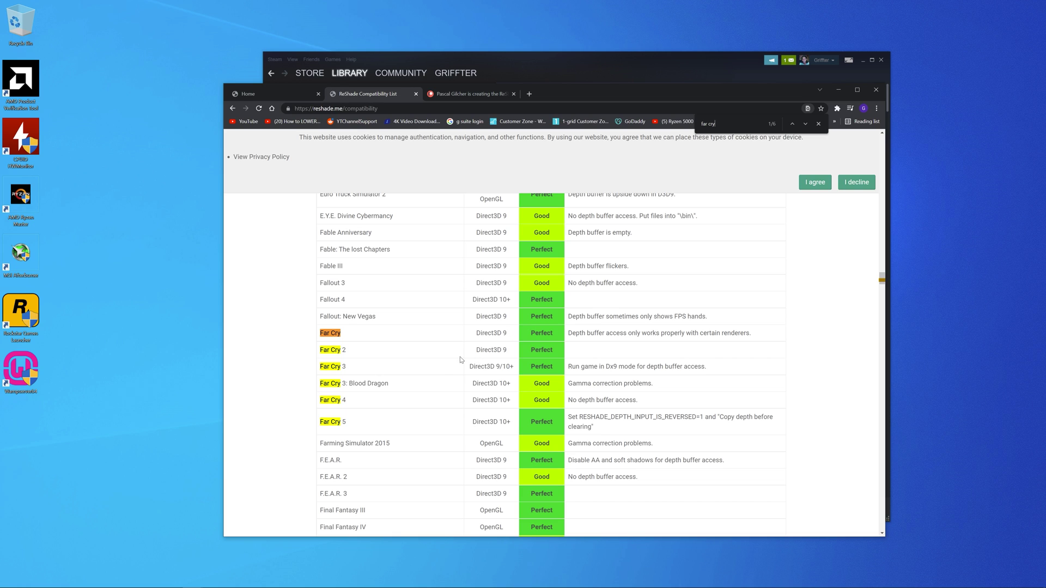
pyautogui.moveTo(480, 349); pyautogui.dragTo(511, 352)
pyautogui.moveTo(507, 351); pyautogui.dragTo(483, 350)
pyautogui.scroll(-2, 428, 325)
pyautogui.scroll(1, 439, 344)
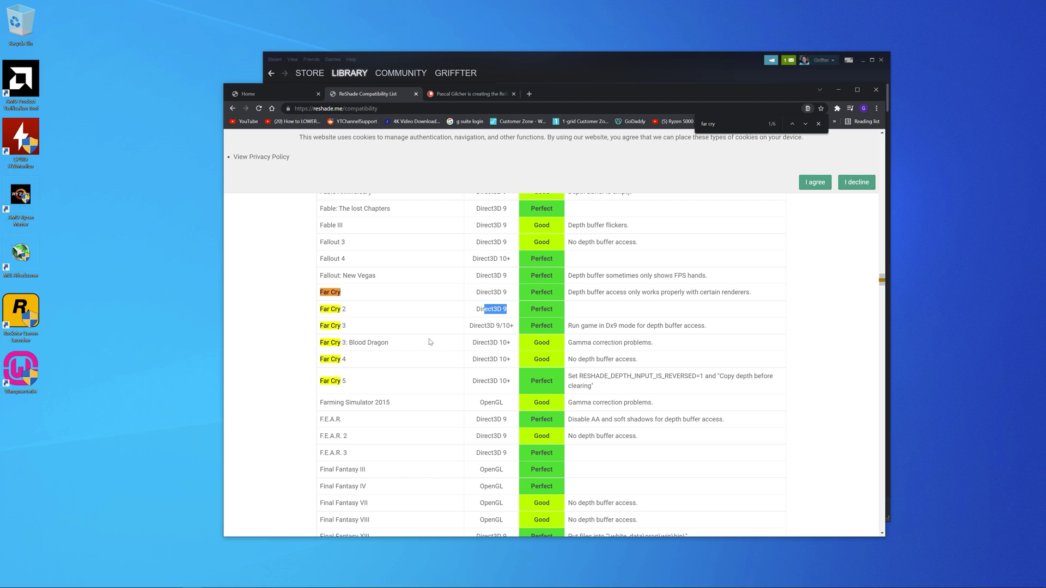
pyautogui.scroll(1, 429, 342)
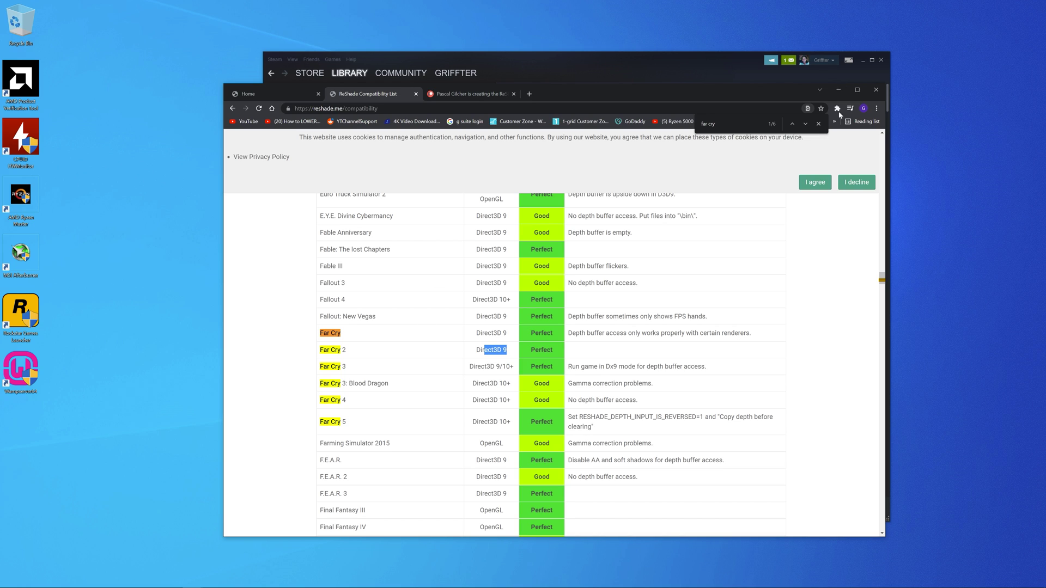
pyautogui.click(838, 91)
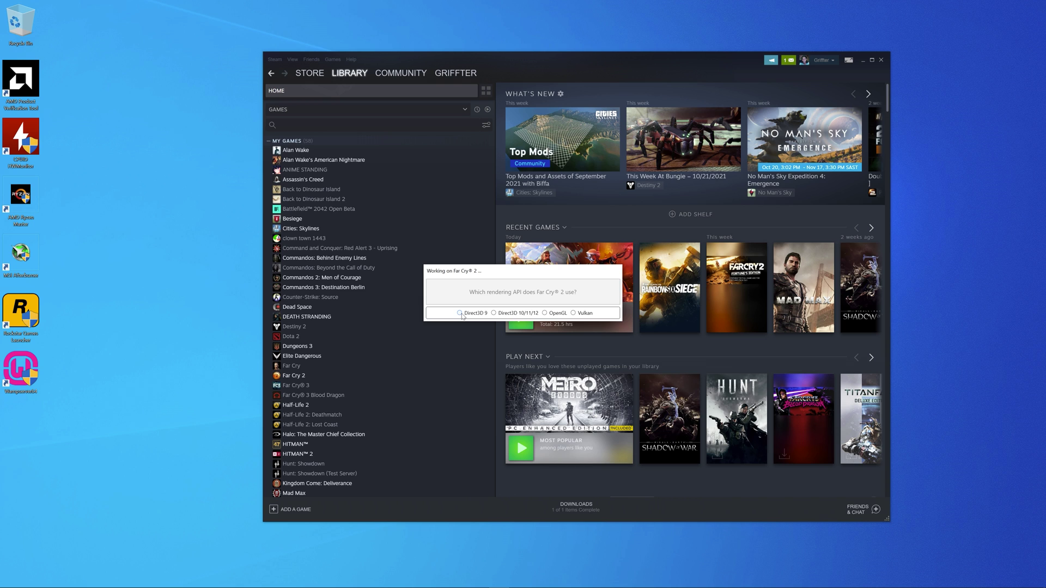
# Step: Select Direct3D 9 as Far Cry 2's rendering API and review the effect package list
pyautogui.click(461, 314)
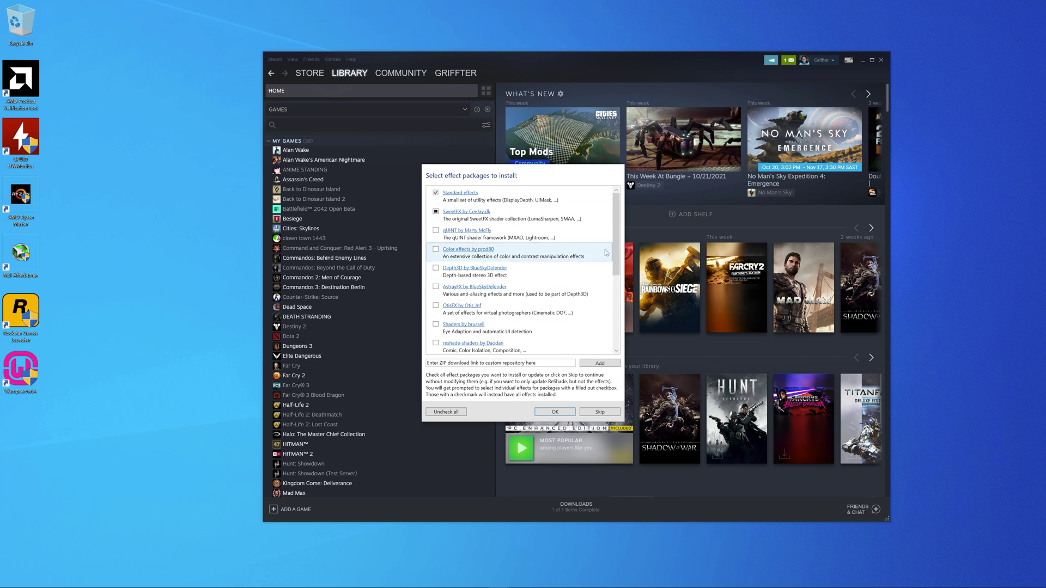
pyautogui.click(863, 59)
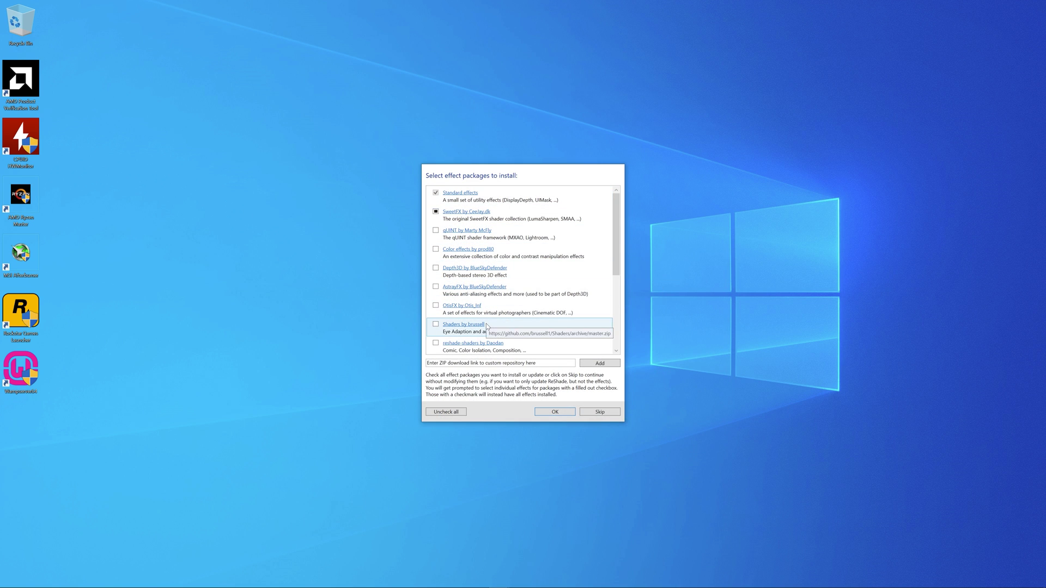
pyautogui.scroll(-2, 491, 322)
pyautogui.scroll(-1, 511, 304)
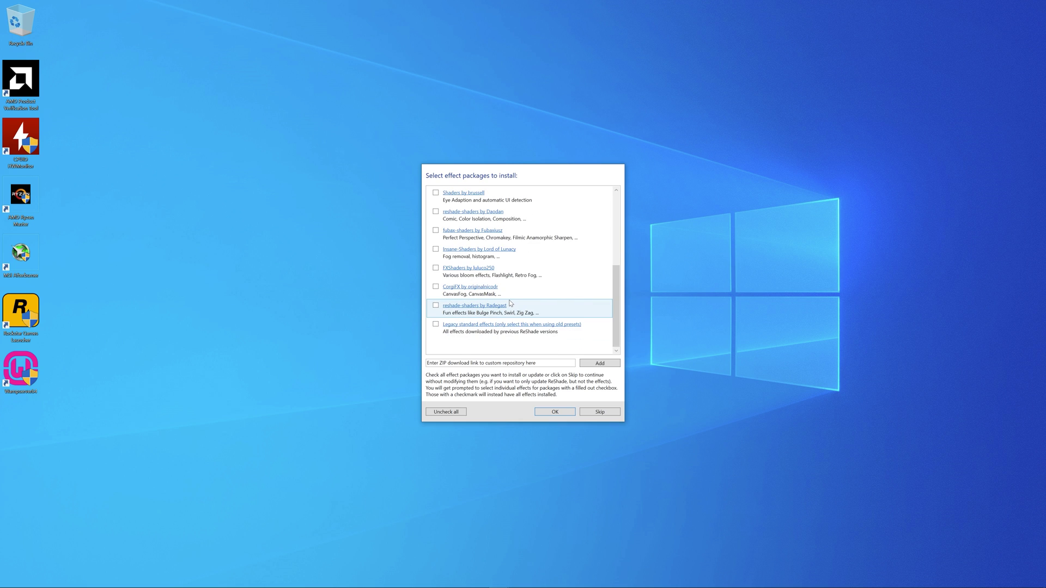
pyautogui.scroll(3, 510, 304)
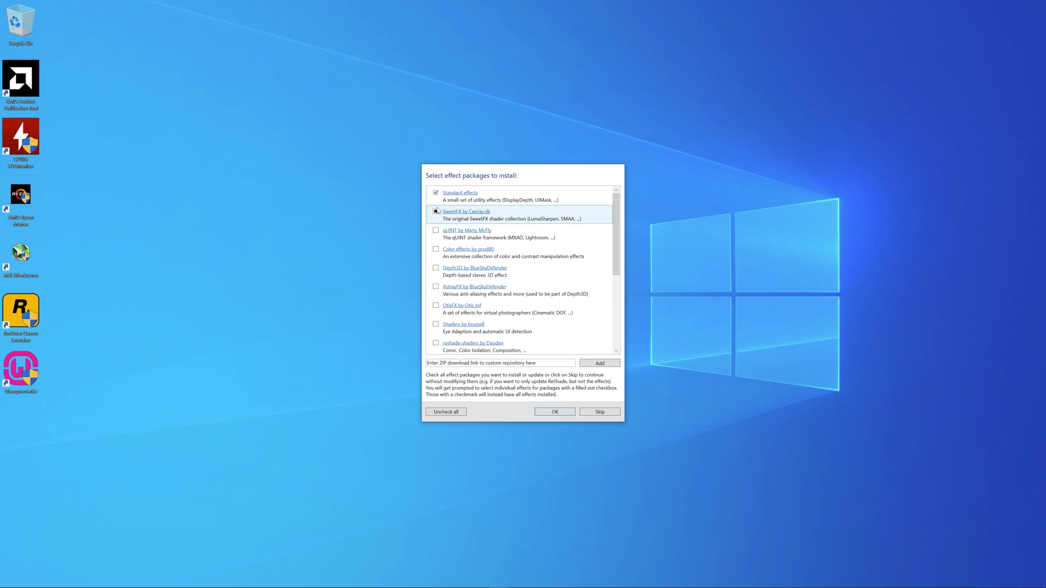
# Step: Check all effect packages, including qUINT, Color effects, Depth3D and AstrayFX, and install them
pyautogui.click(436, 230)
pyautogui.click(436, 250)
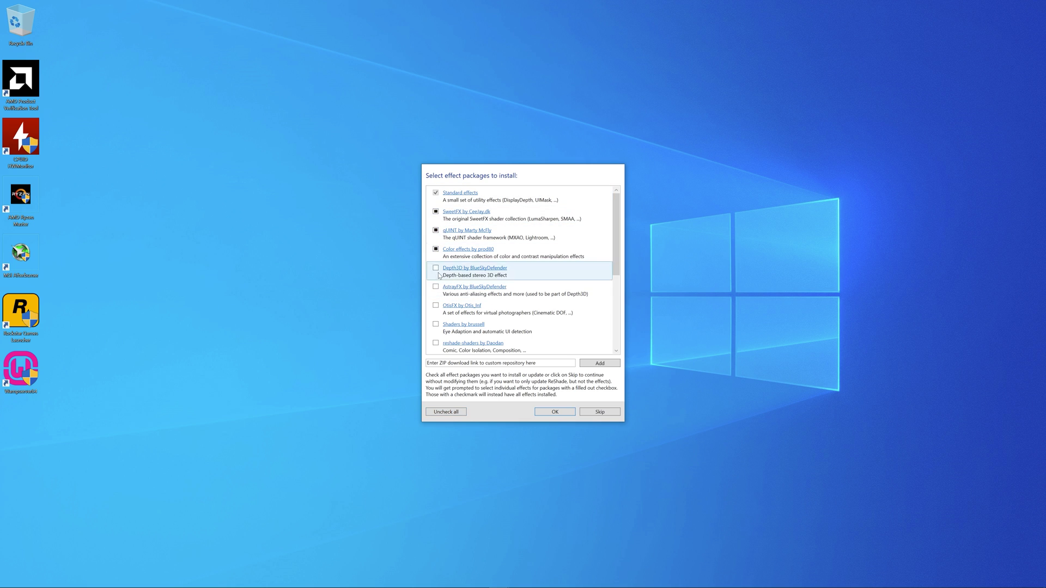
pyautogui.click(435, 269)
pyautogui.click(435, 287)
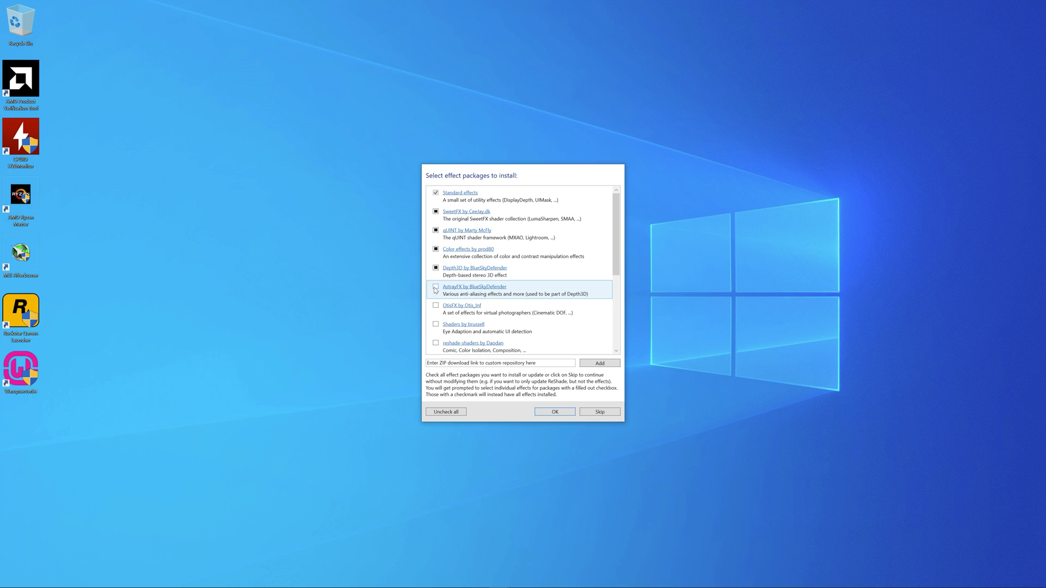
pyautogui.click(448, 415)
pyautogui.click(448, 414)
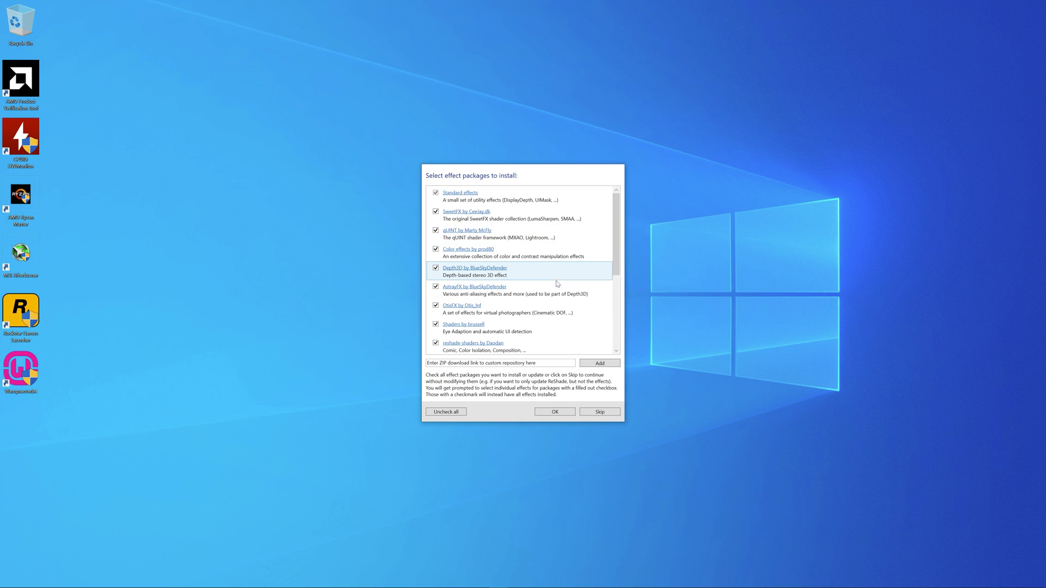
pyautogui.scroll(-5, 563, 279)
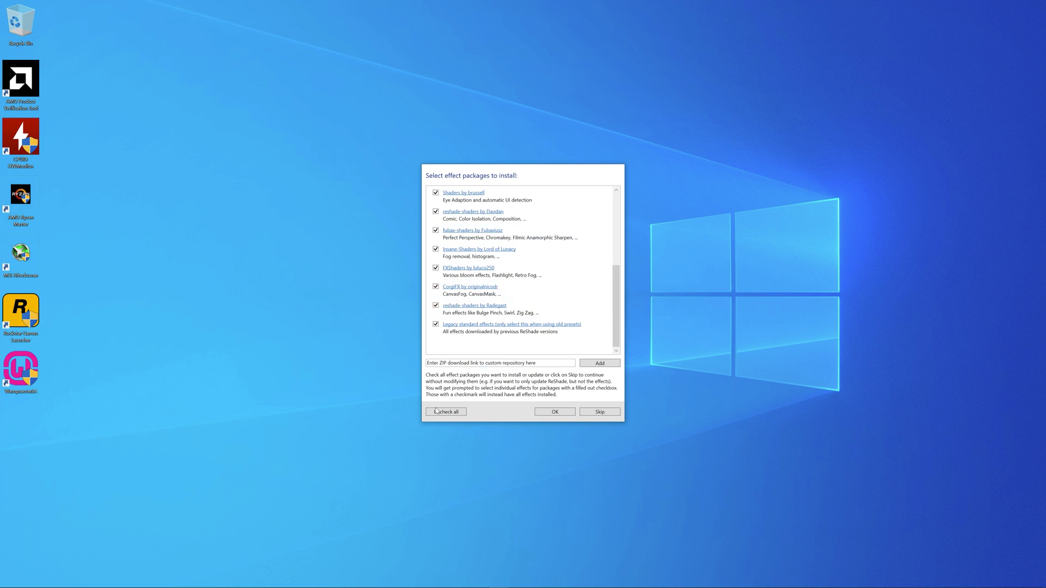
pyautogui.click(558, 414)
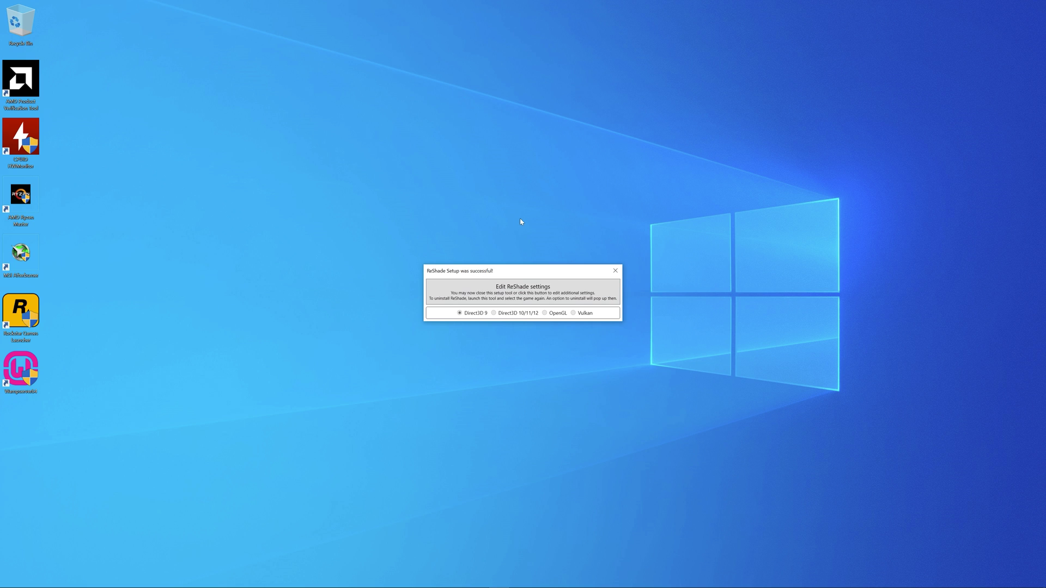
# Step: Enable Skip Tutorial in ReShade's settings, save it, and close ReShade Setup
pyautogui.click(521, 295)
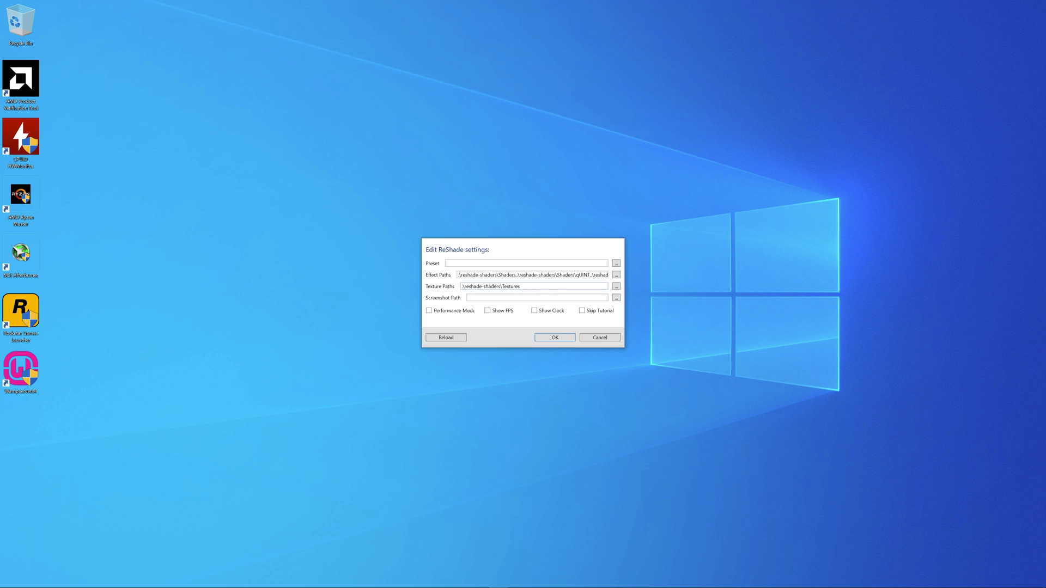
pyautogui.click(581, 313)
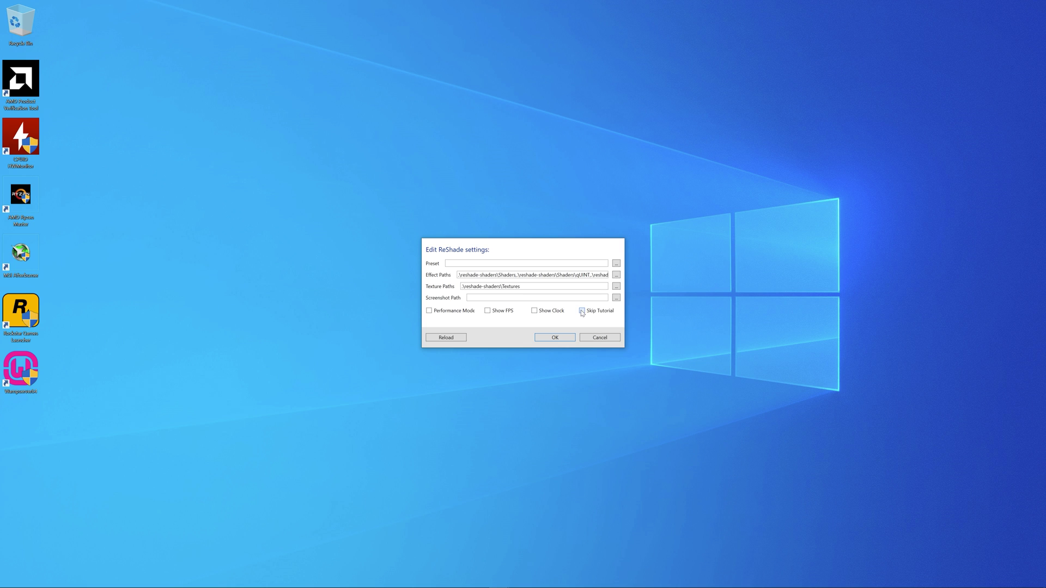
pyautogui.click(556, 338)
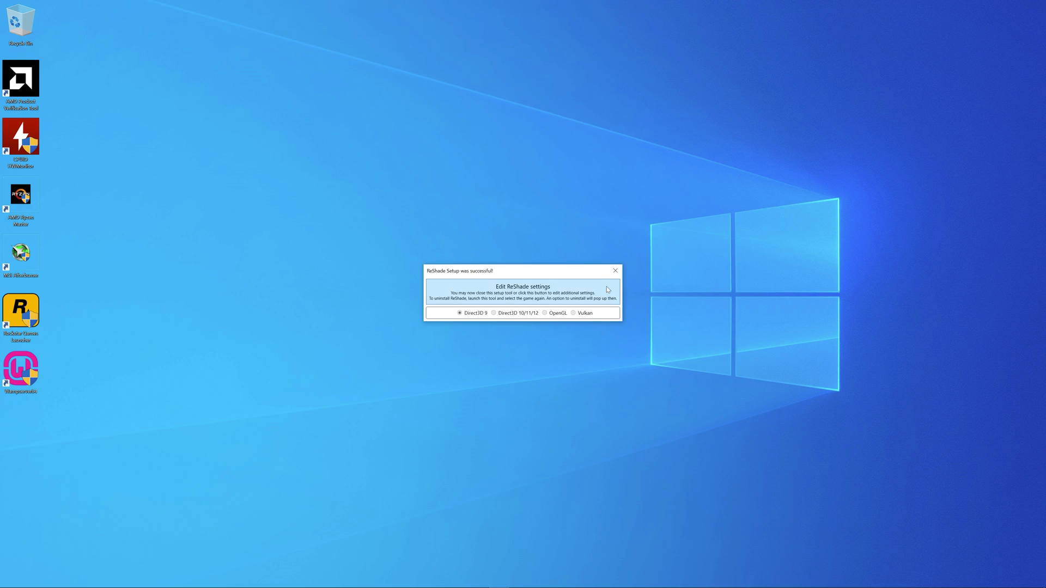
pyautogui.click(616, 272)
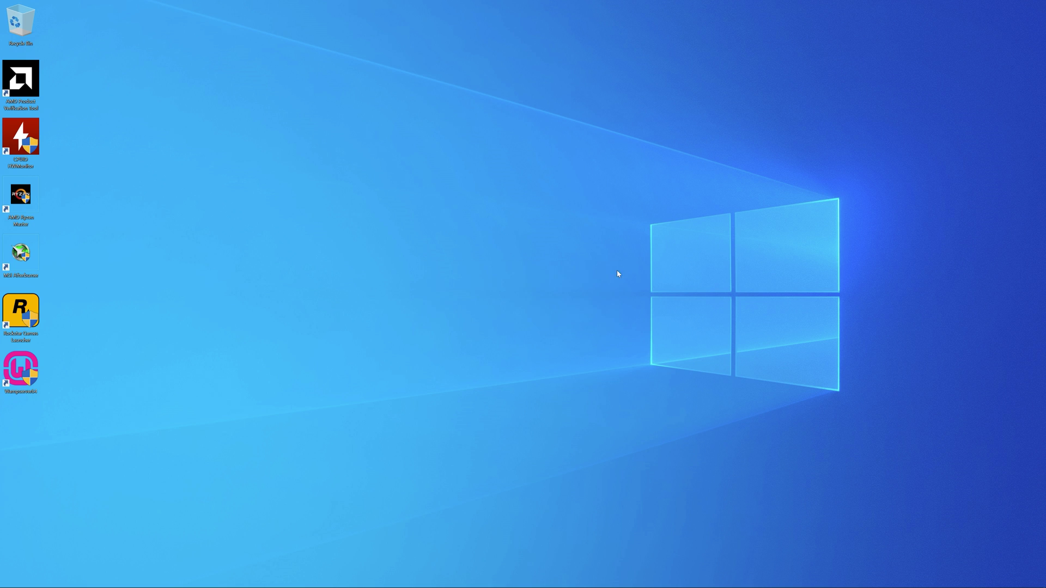